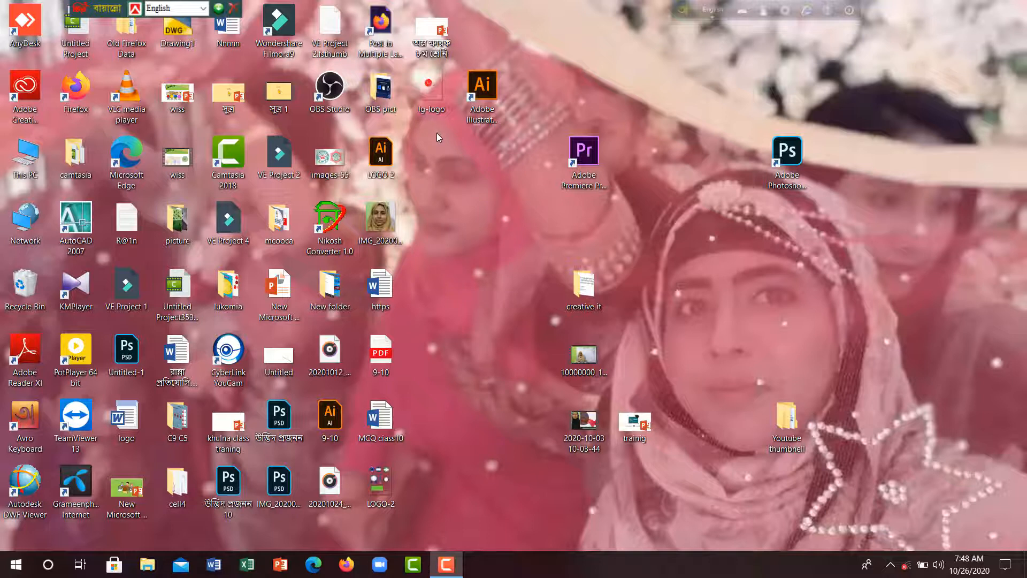
# Step: In OBS Studio, add a new Video Capture Device source for the Integrated Webcam and shrink it into the canvas's upper-left corner
pyautogui.click(321, 101)
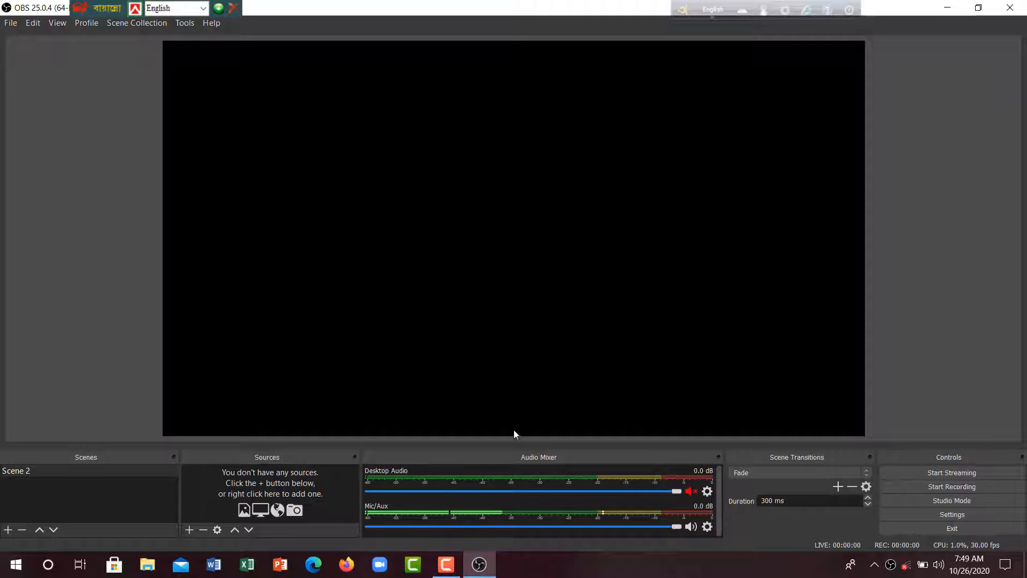
pyautogui.click(189, 529)
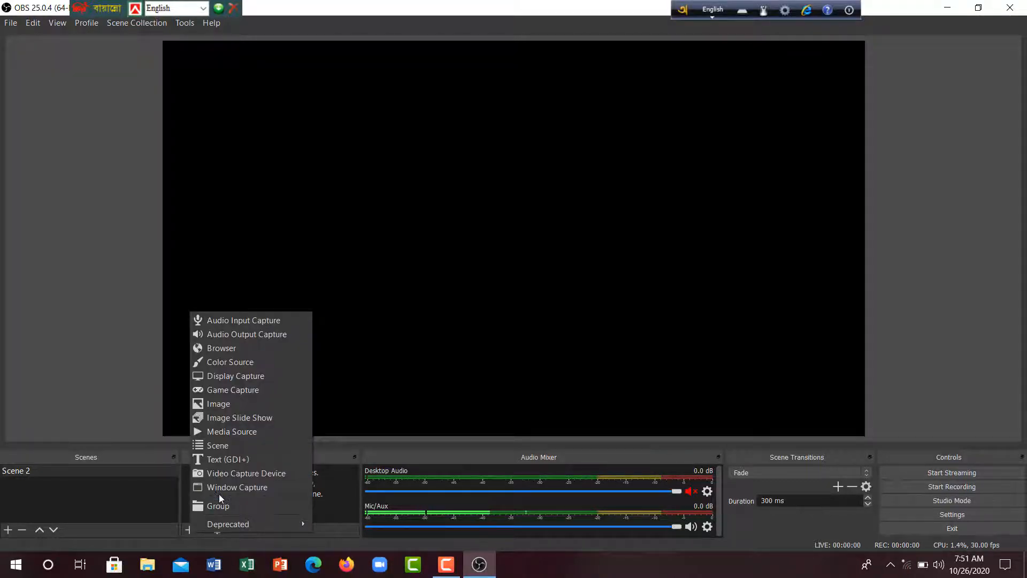
pyautogui.click(227, 474)
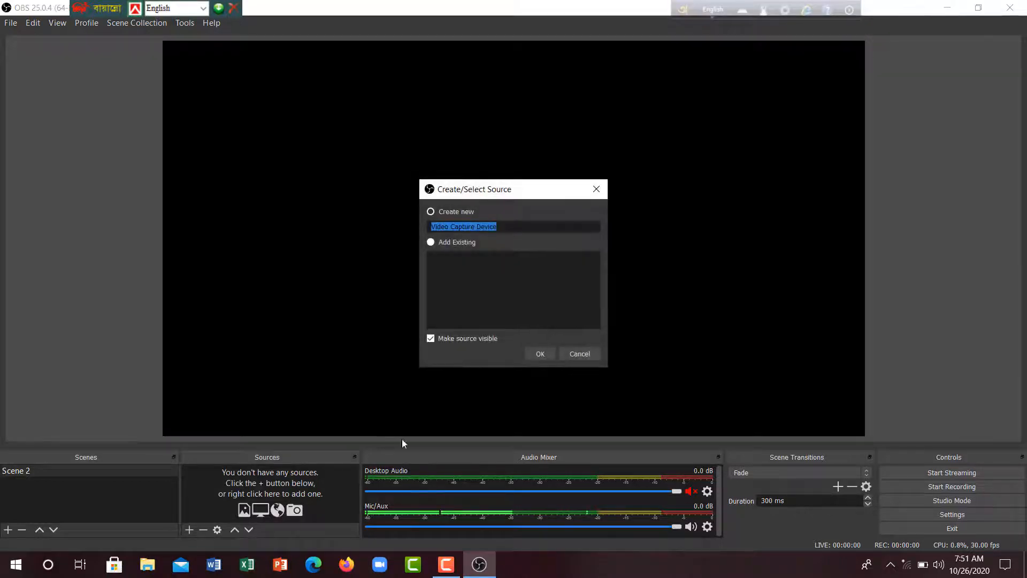
pyautogui.click(538, 352)
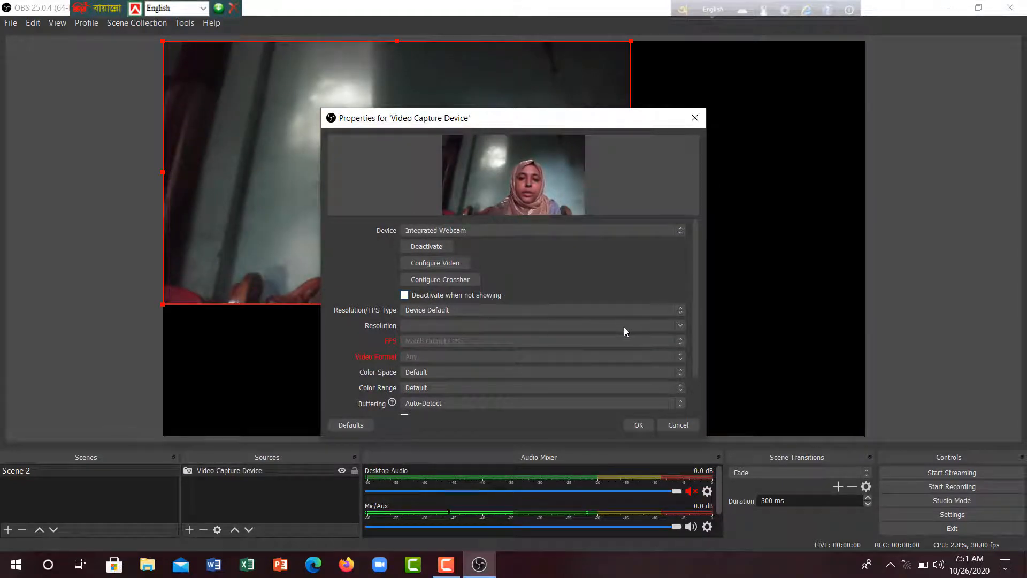
pyautogui.click(644, 424)
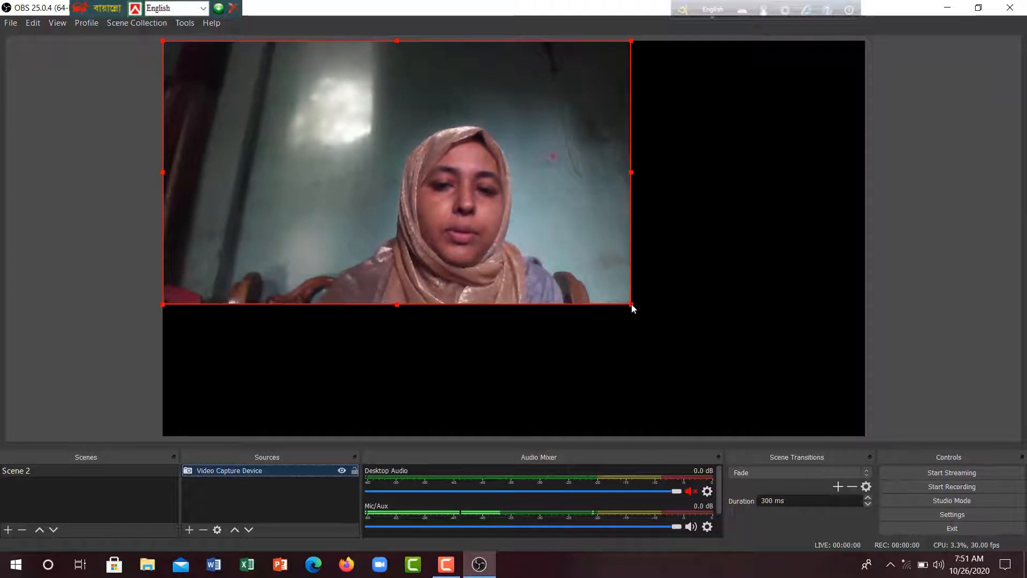
pyautogui.moveTo(634, 308); pyautogui.dragTo(276, 172)
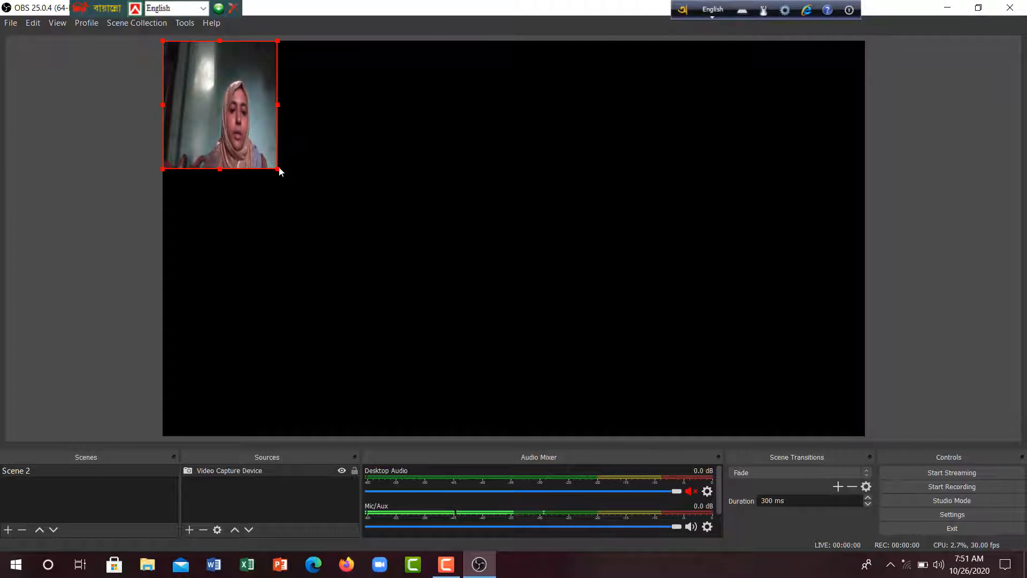
pyautogui.moveTo(277, 170)
pyautogui.mouseDown()
pyautogui.moveTo(314, 177)
pyautogui.moveTo(277, 168)
pyautogui.mouseUp()
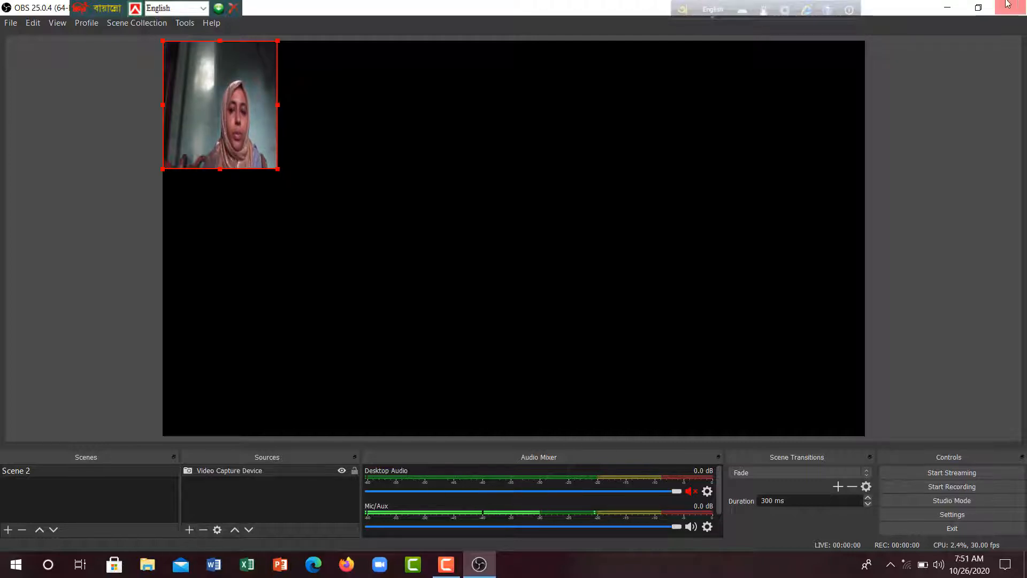
# Step: Open the Animal nutrition presentation from the ppp folder on Local Disk (D:) in PowerPoint and dismiss the startup dialogs
pyautogui.click(952, 12)
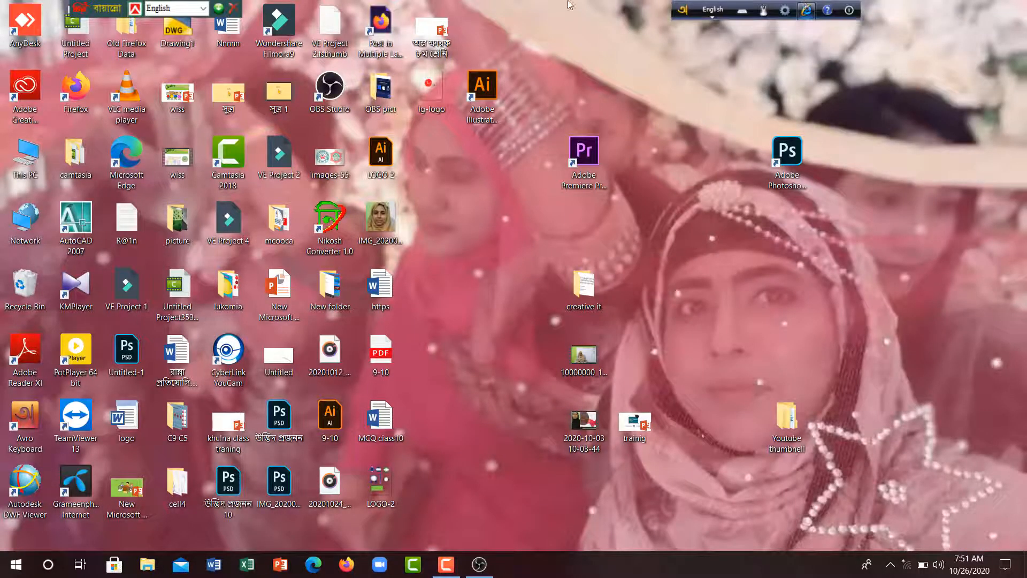
pyautogui.doubleClick(27, 156)
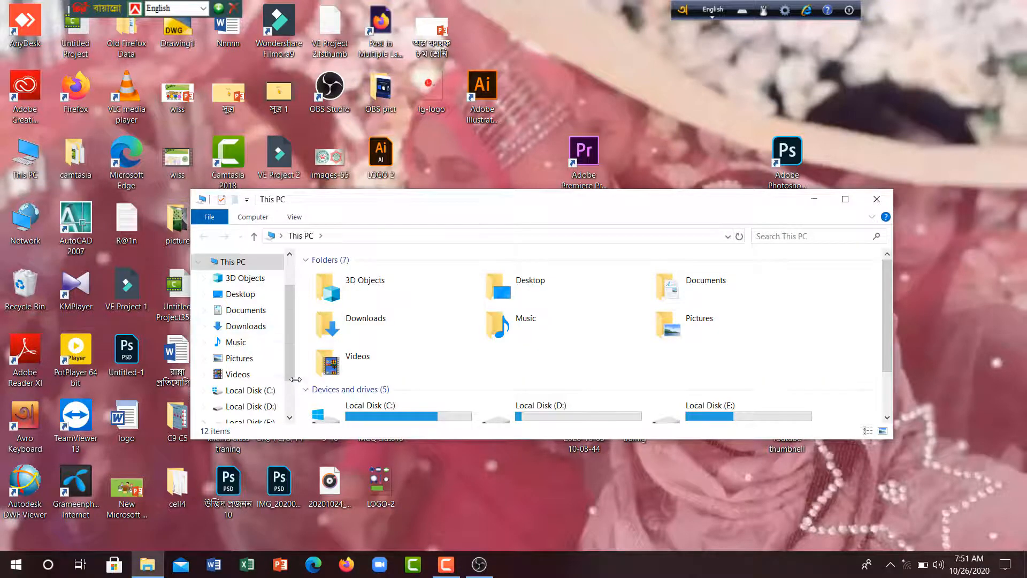
pyautogui.click(846, 200)
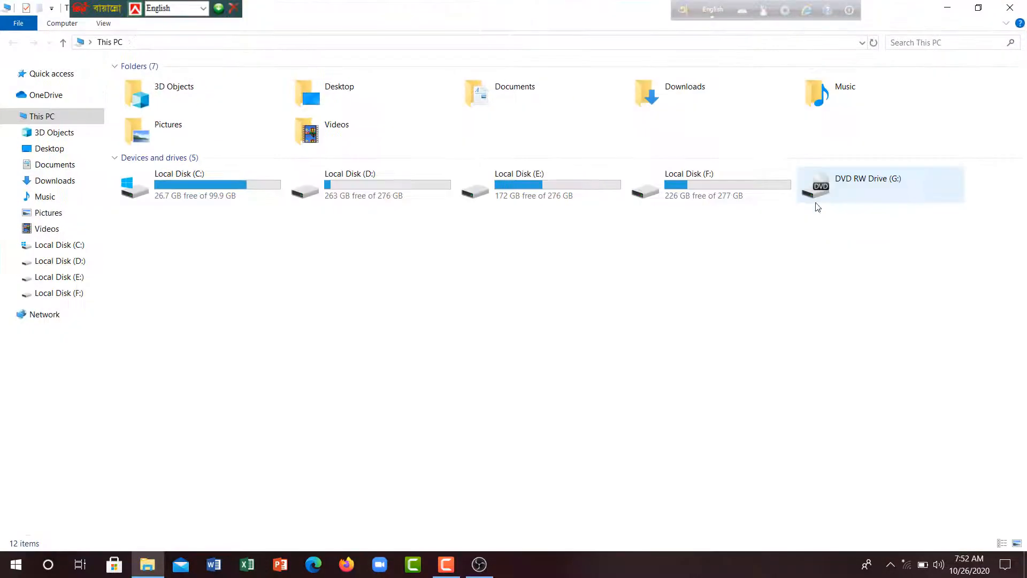
pyautogui.click(83, 262)
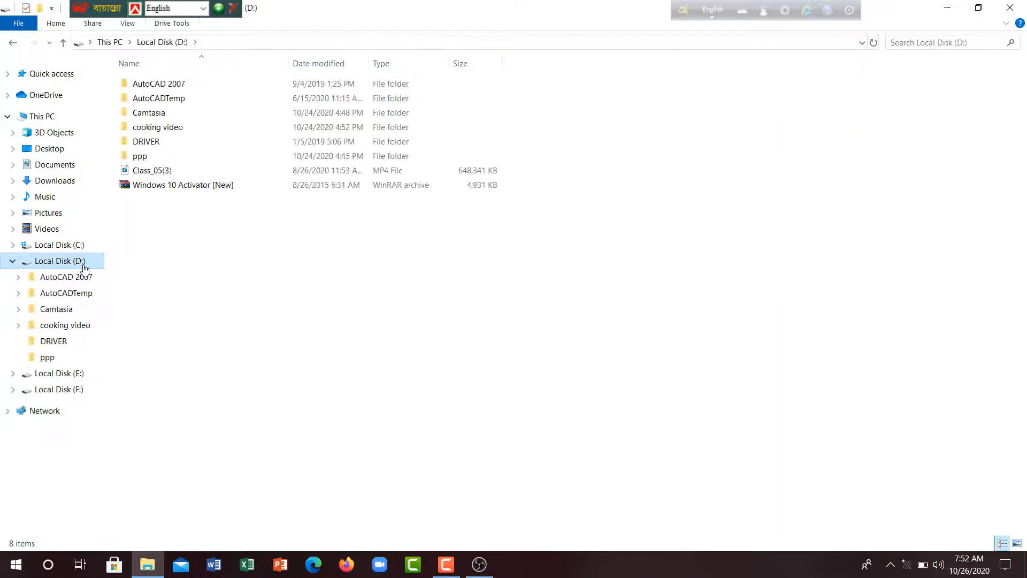
pyautogui.doubleClick(154, 156)
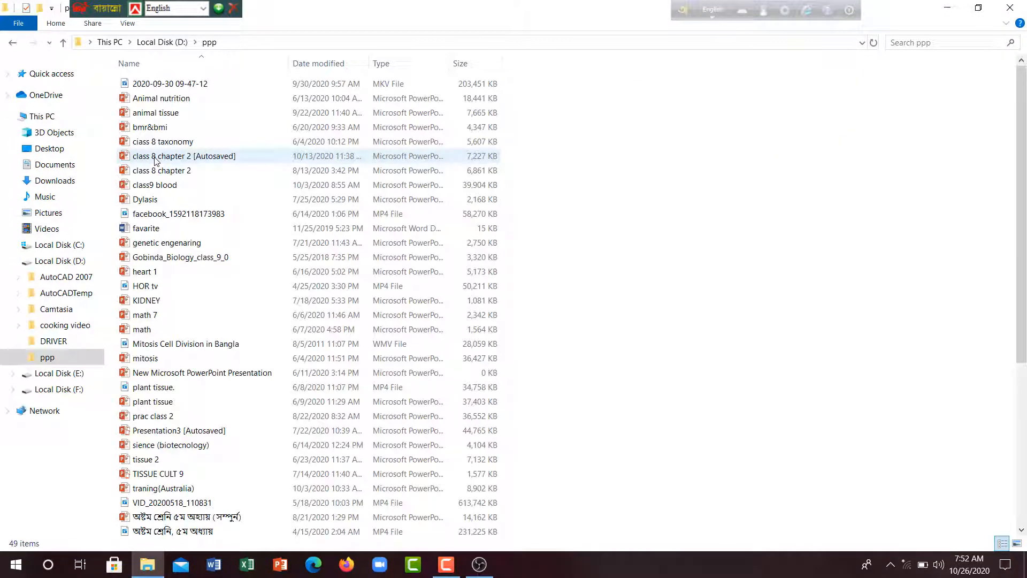
pyautogui.doubleClick(197, 98)
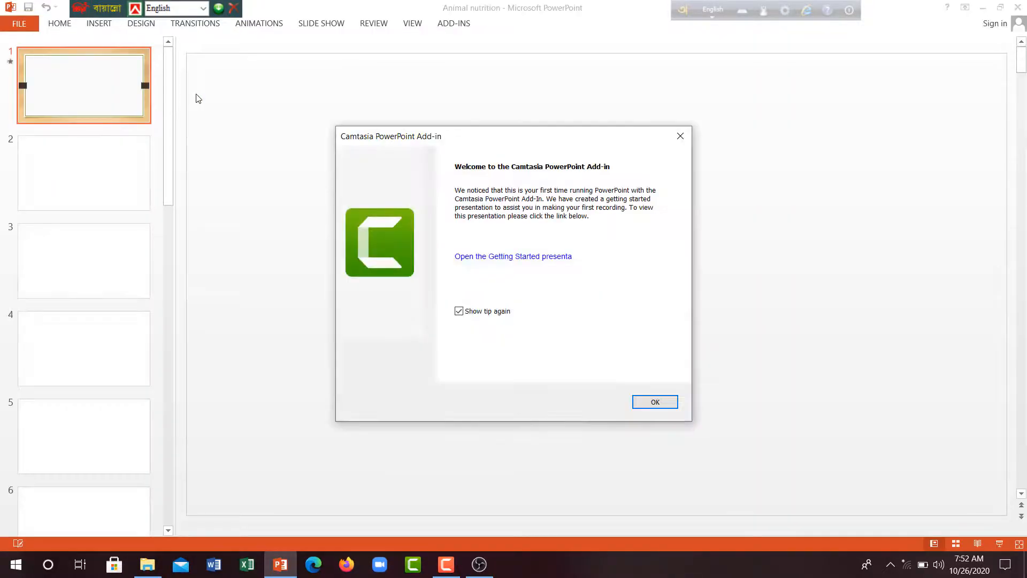
pyautogui.click(680, 136)
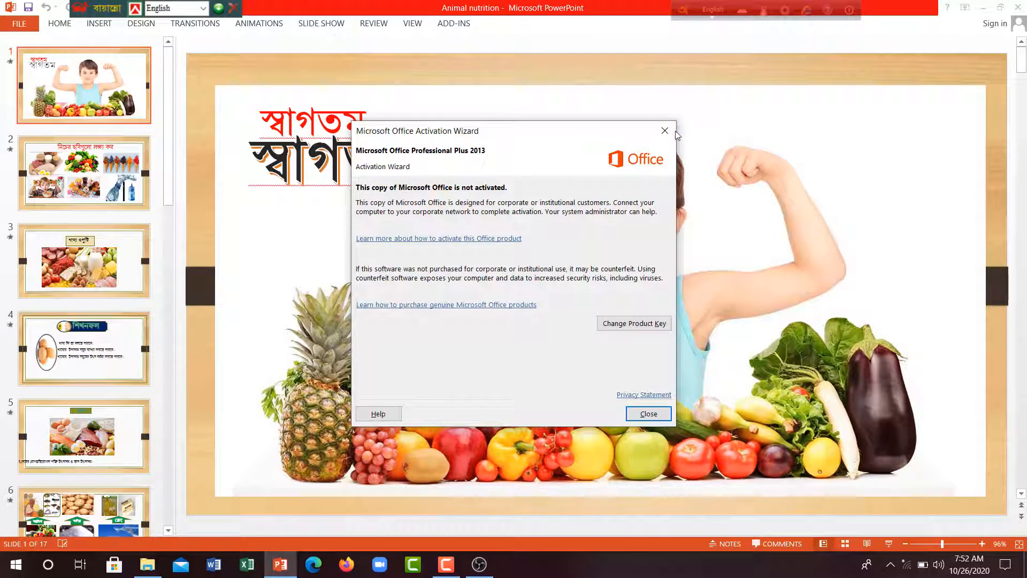
pyautogui.click(665, 131)
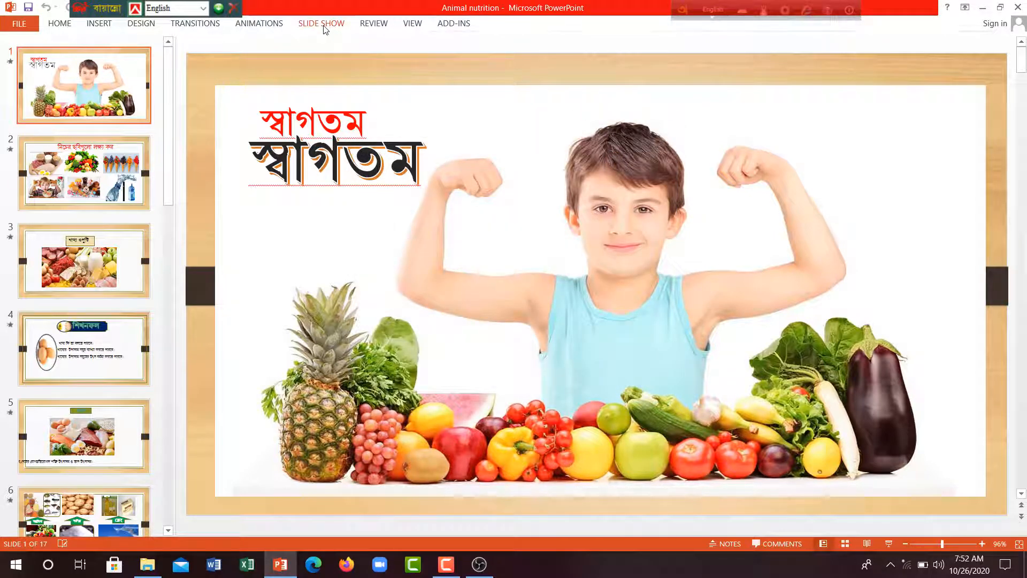
# Step: Set up the slide show as browsed by an individual (window) and start it from the first slide
pyautogui.click(324, 27)
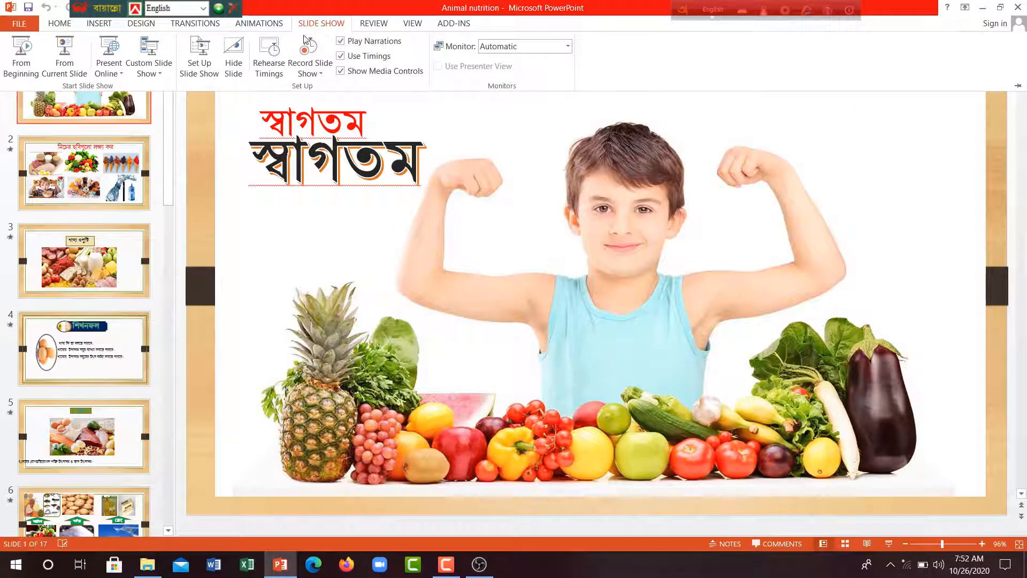
pyautogui.click(201, 63)
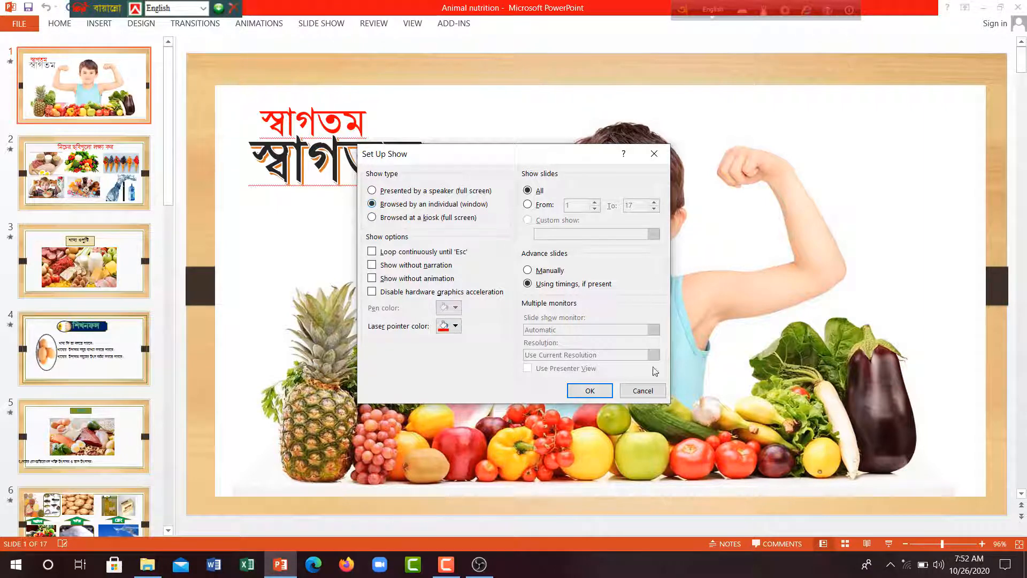
pyautogui.click(589, 390)
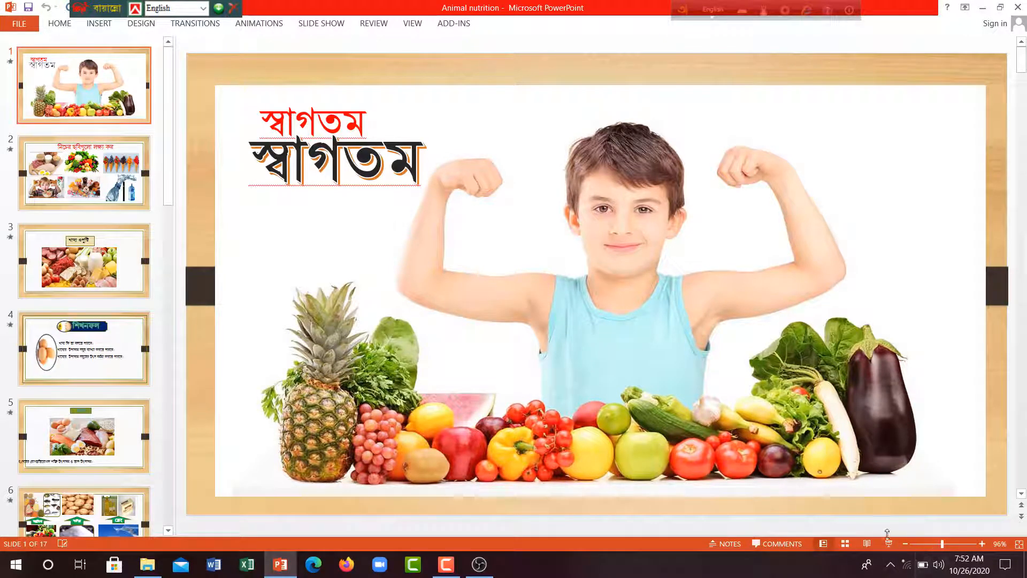
pyautogui.click(890, 544)
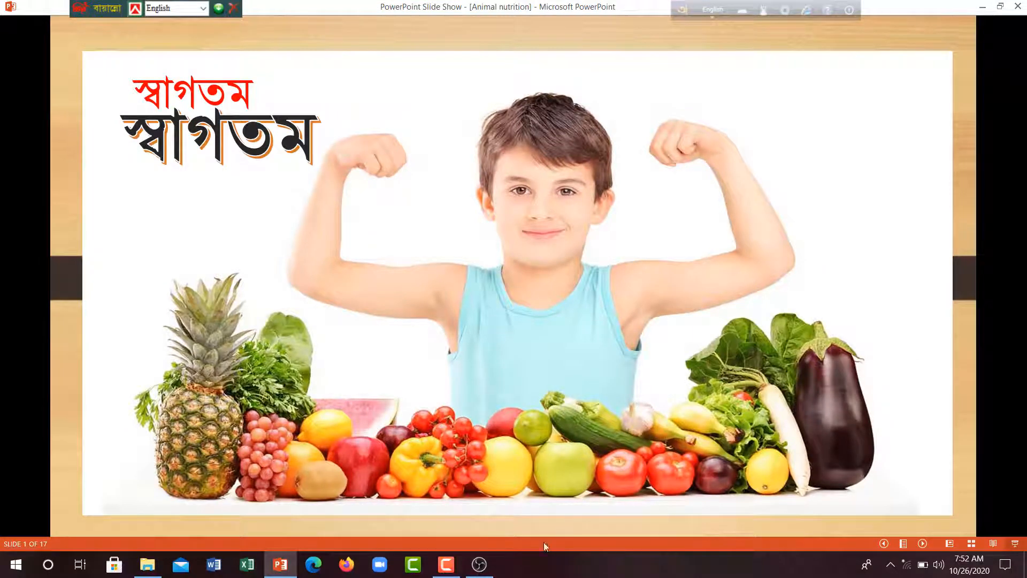
# Step: Switch to OBS Studio and add a new Window Capture source showing the PowerPoint Slide Show - [Animal nutrition] window
pyautogui.click(473, 567)
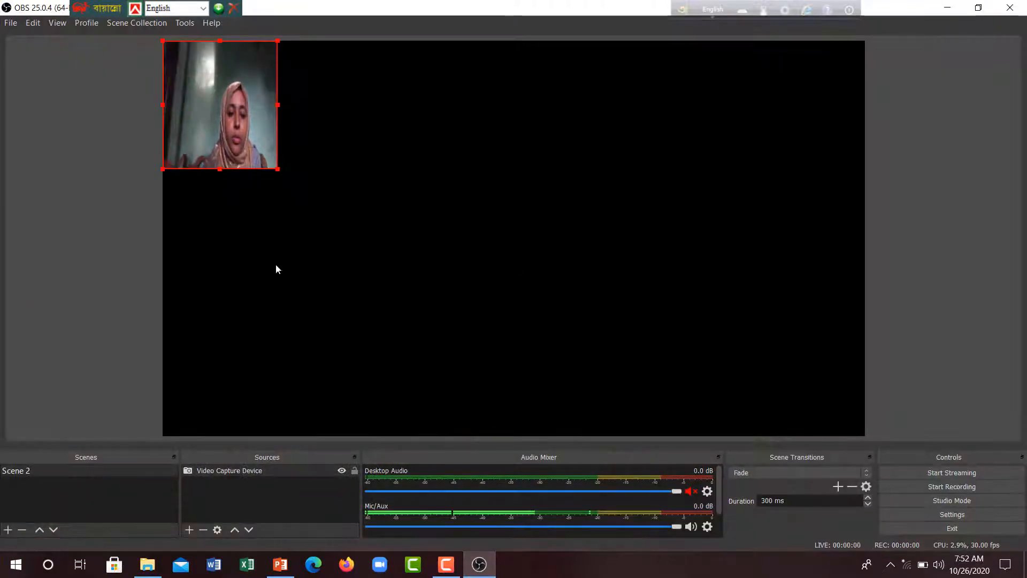
pyautogui.click(190, 530)
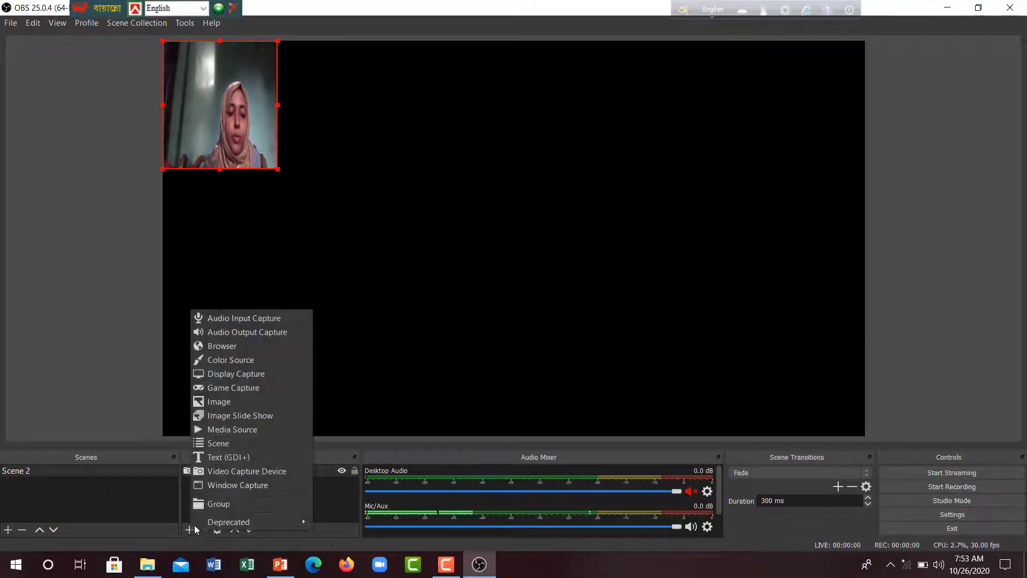
pyautogui.click(216, 486)
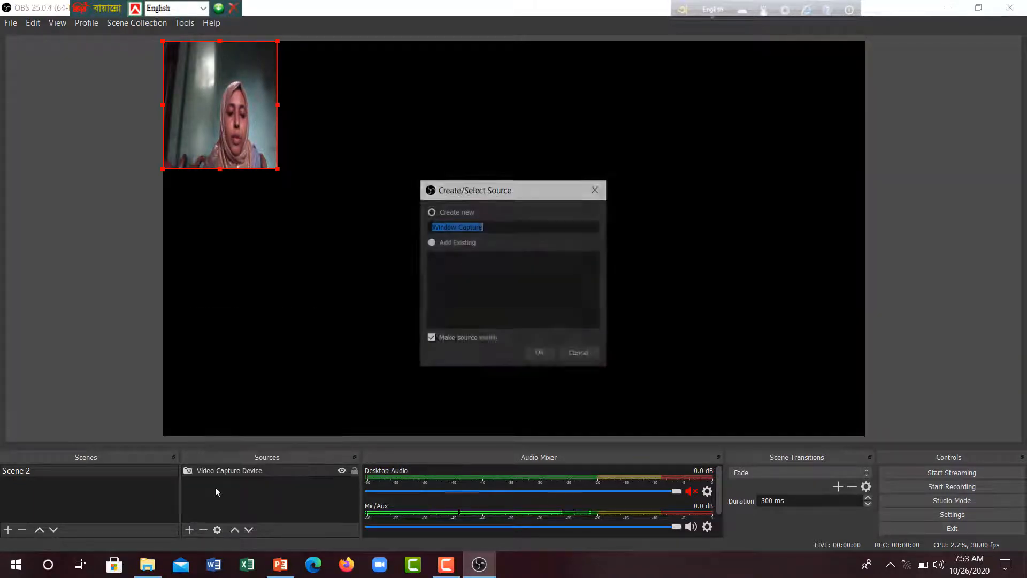
pyautogui.click(541, 353)
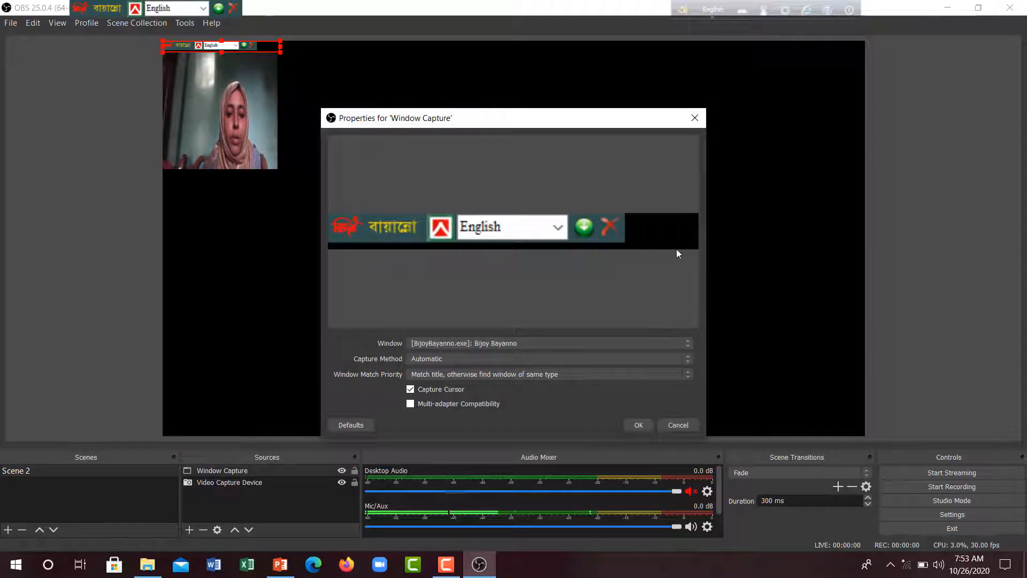
pyautogui.click(687, 350)
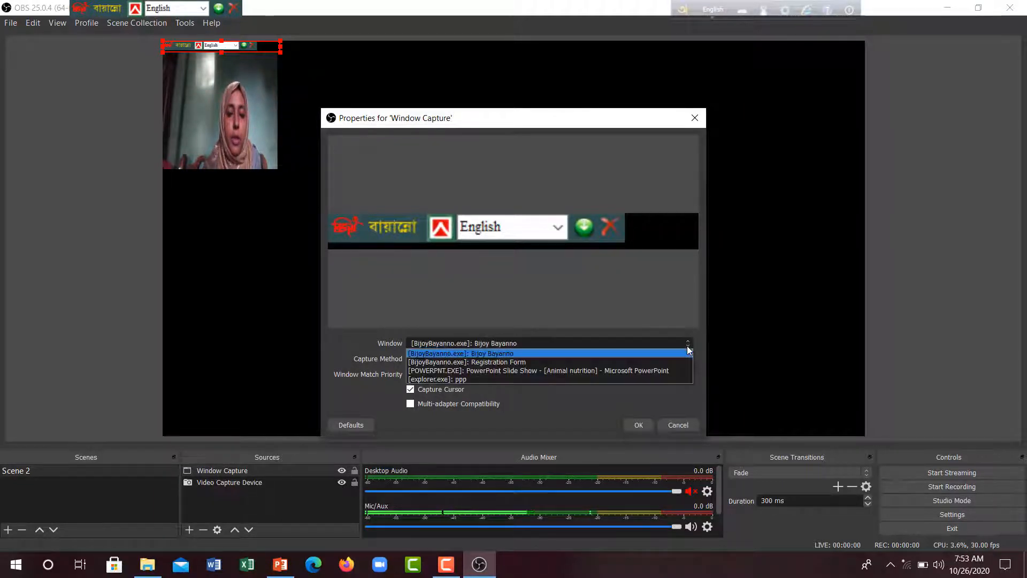
pyautogui.click(576, 370)
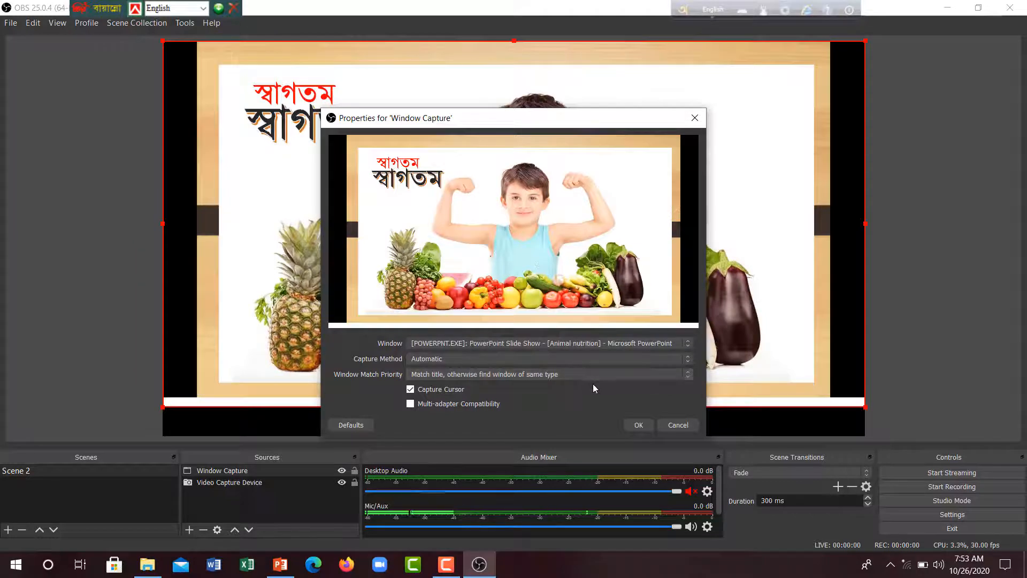
pyautogui.click(632, 425)
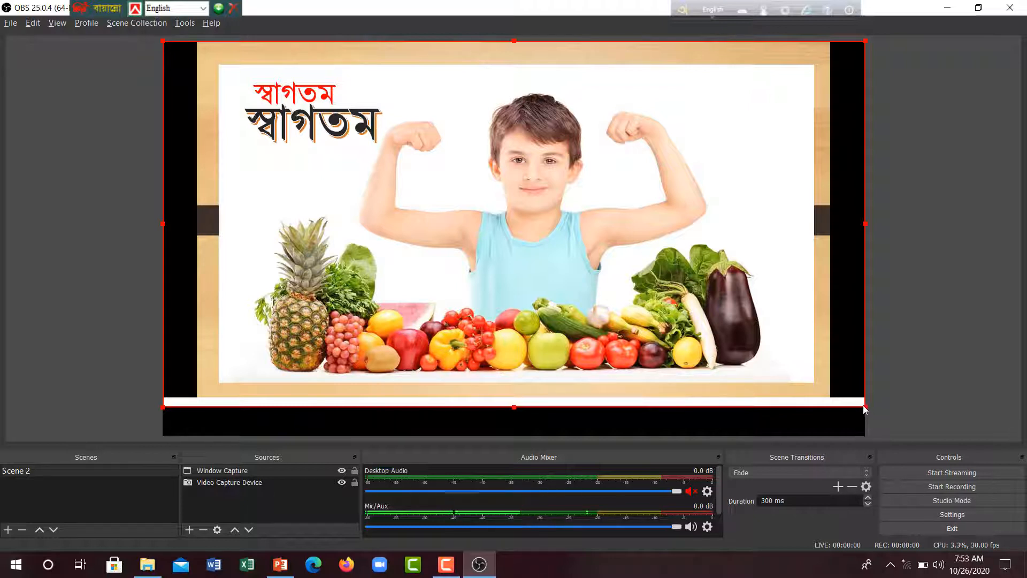
# Step: Move and resize the slide show capture to fill the canvas's full height beside the webcam, leaving a narrow strip on its left
pyautogui.moveTo(863, 406)
pyautogui.mouseDown()
pyautogui.moveTo(844, 408)
pyautogui.moveTo(865, 406)
pyautogui.mouseUp()
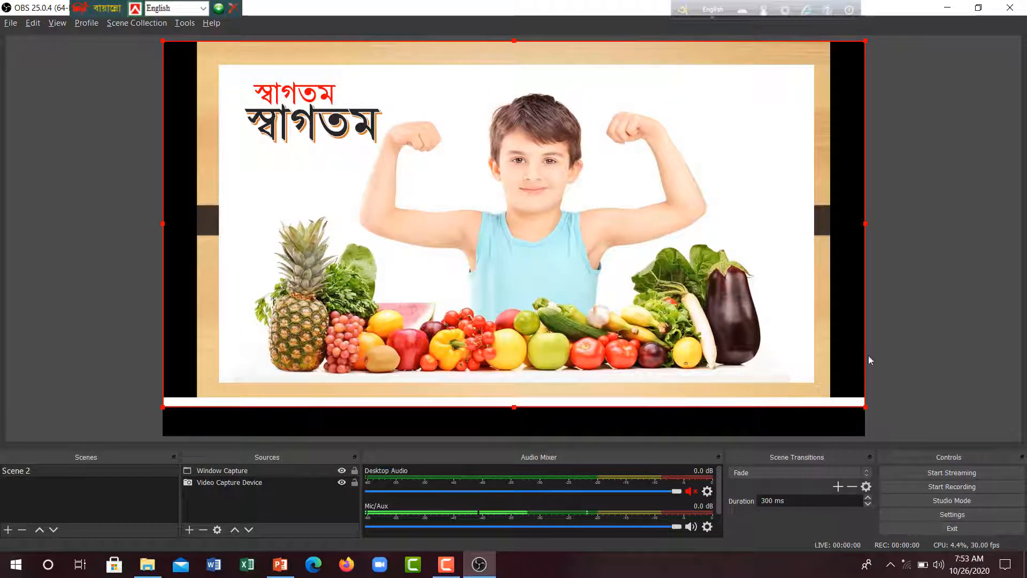
pyautogui.moveTo(866, 227); pyautogui.dragTo(835, 235)
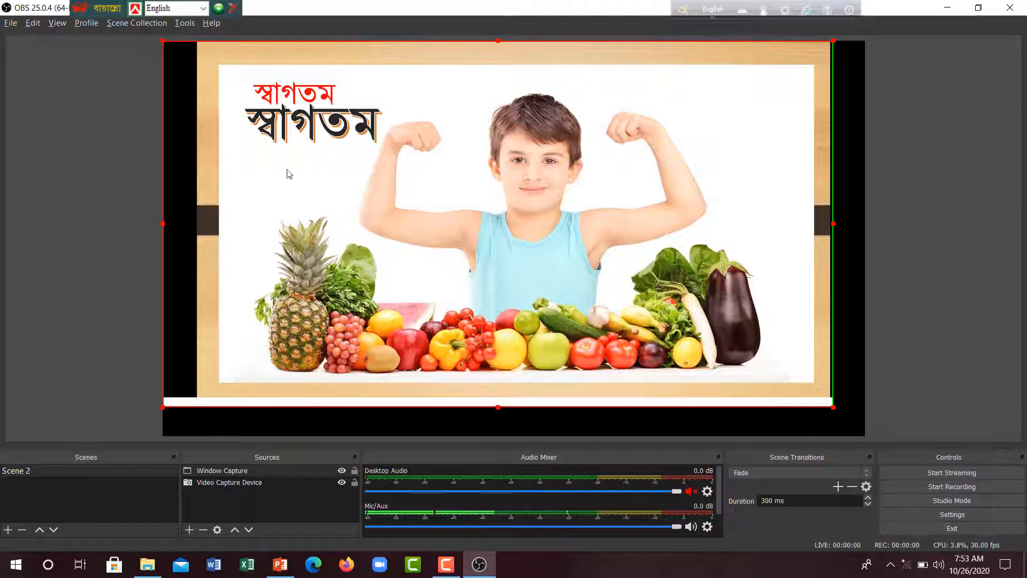
pyautogui.moveTo(161, 223); pyautogui.dragTo(198, 227)
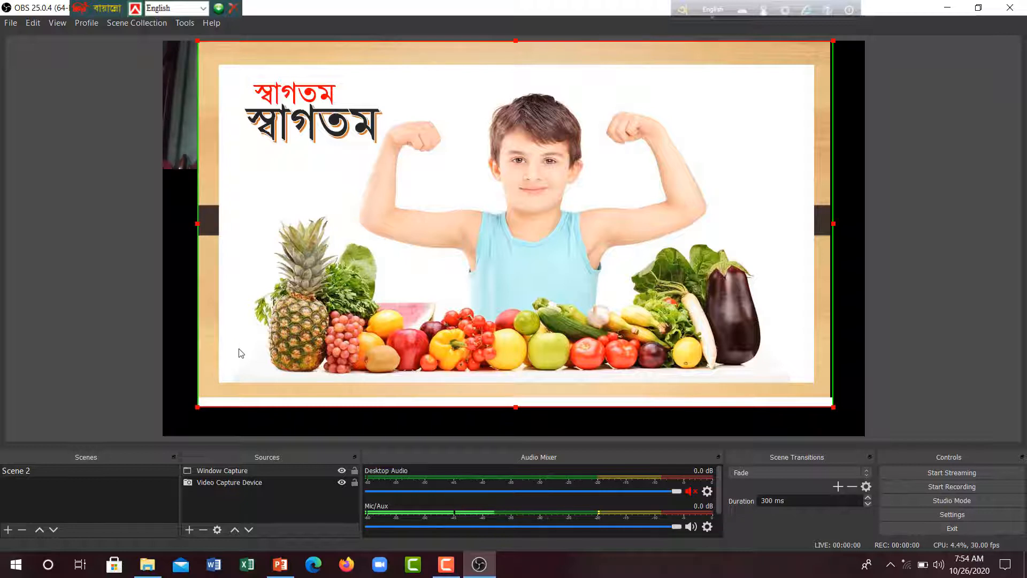
pyautogui.moveTo(241, 353); pyautogui.dragTo(272, 355)
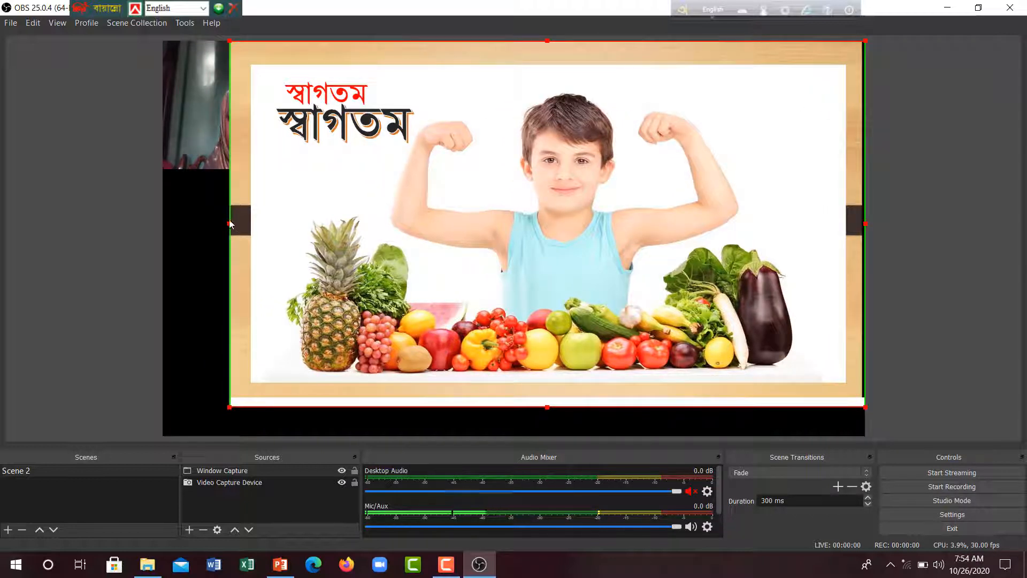
pyautogui.moveTo(229, 228); pyautogui.dragTo(282, 248)
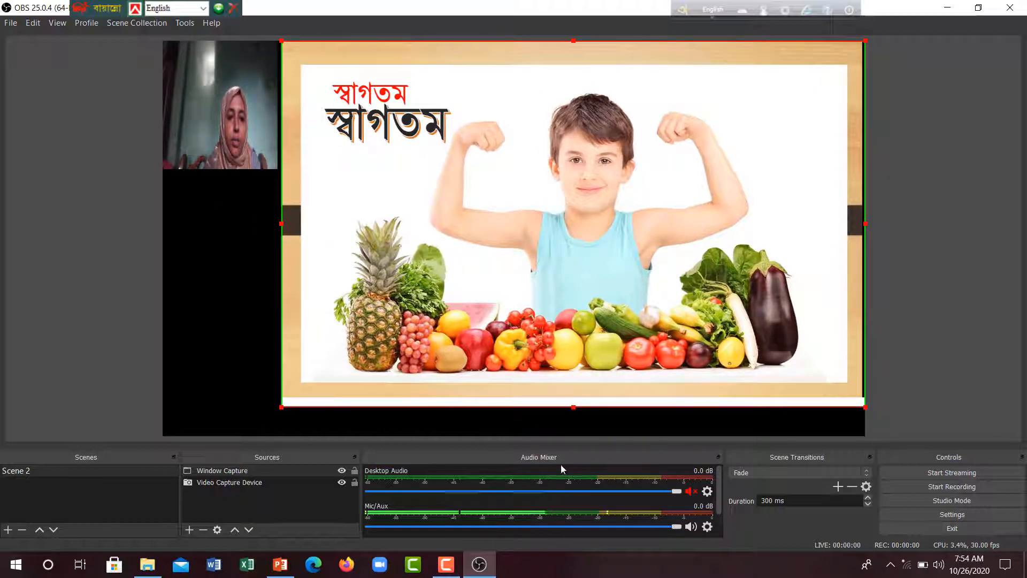
pyautogui.moveTo(573, 408); pyautogui.dragTo(576, 436)
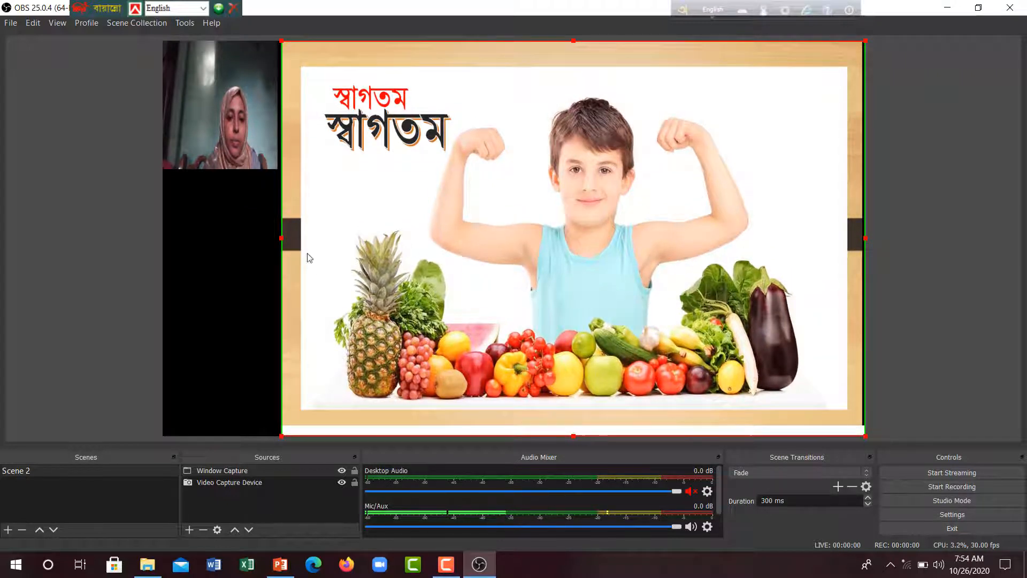
pyautogui.moveTo(281, 241); pyautogui.dragTo(311, 249)
# Step: Enlarge the webcam source until it meets the left edge of the slide show capture
pyautogui.click(254, 156)
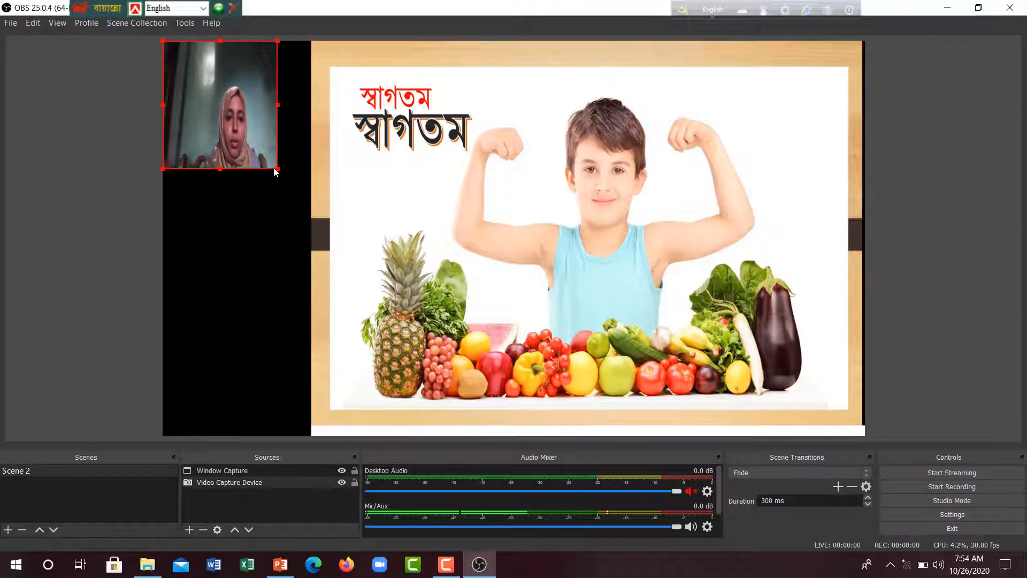
pyautogui.moveTo(278, 169); pyautogui.dragTo(310, 183)
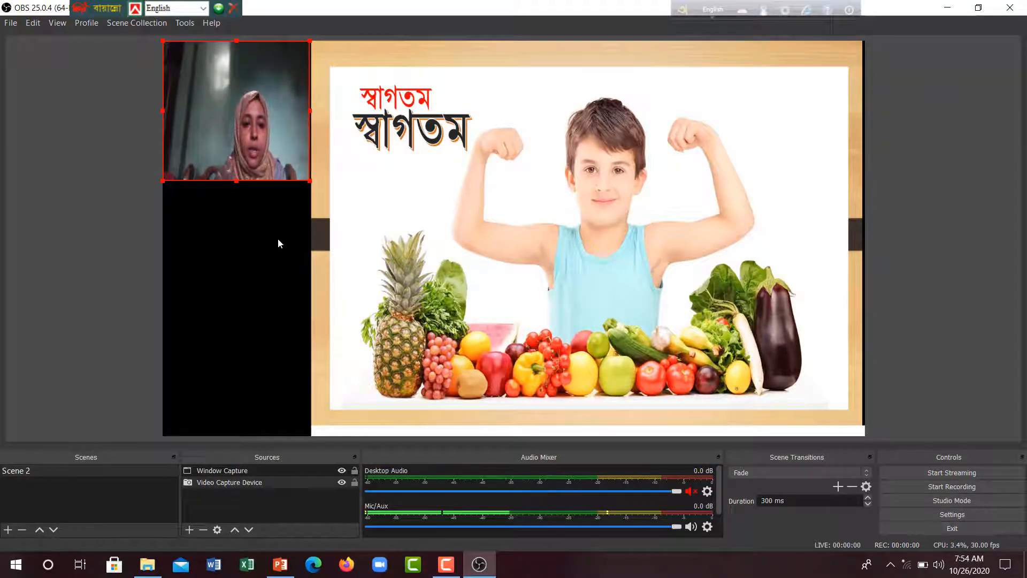
# Step: Add a new Image source to the scene
pyautogui.click(190, 529)
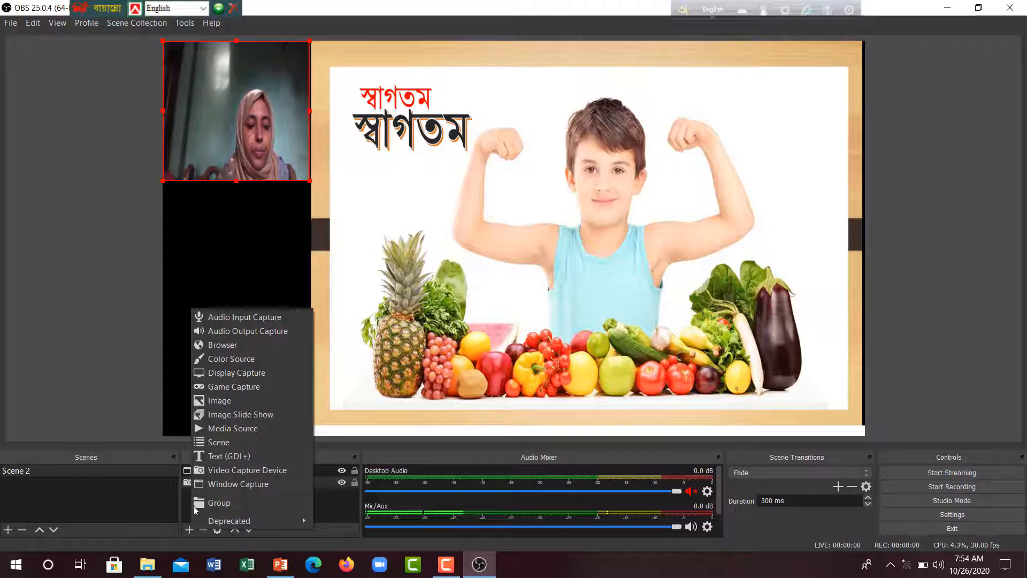
pyautogui.click(214, 401)
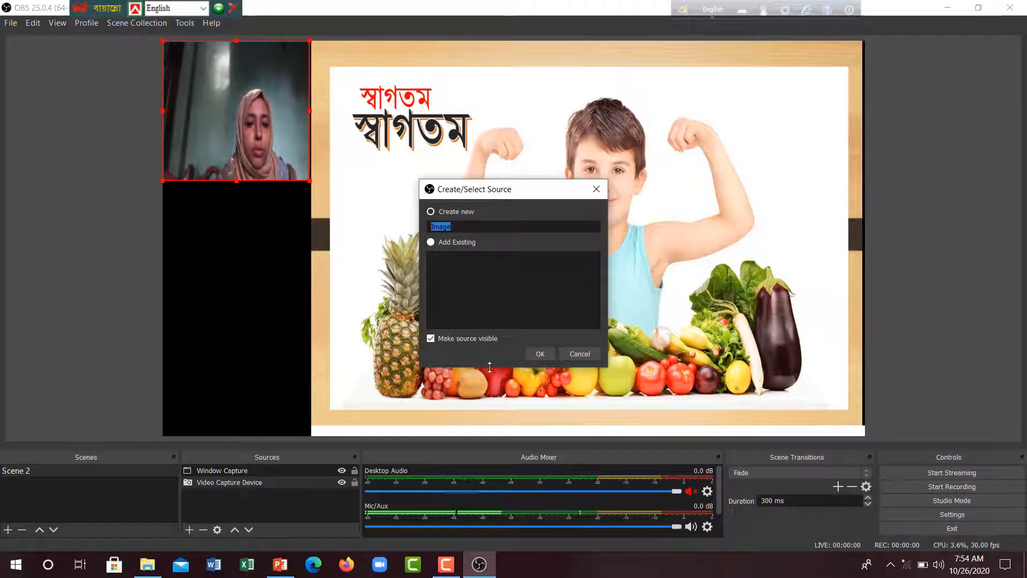
pyautogui.click(541, 354)
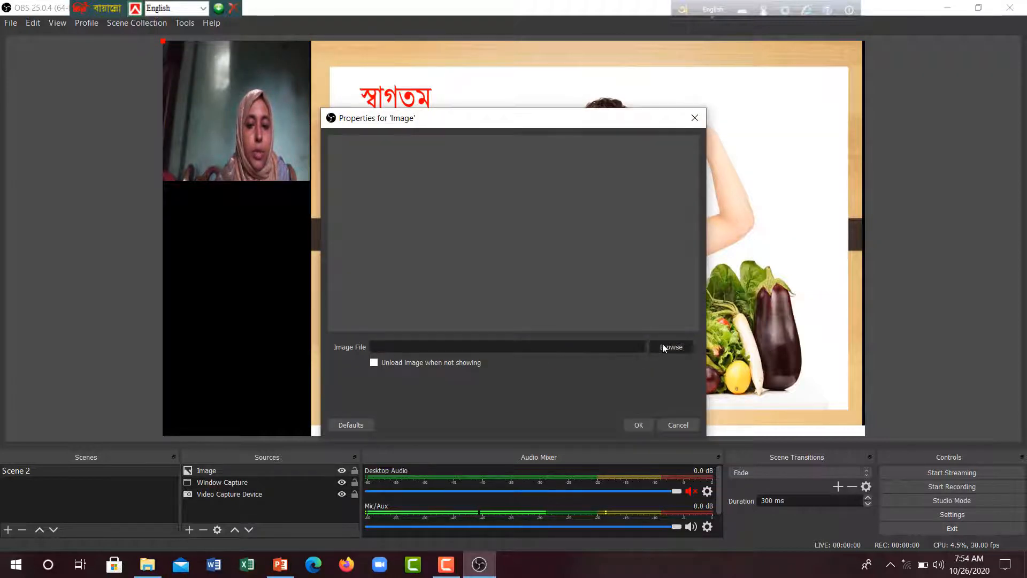
# Step: Load the chili picture e5ddc0b6-aa4e-4043-ac3c-460fc7ae1fc3-NuMex_chile from the Pictures folder into the Image source
pyautogui.click(664, 348)
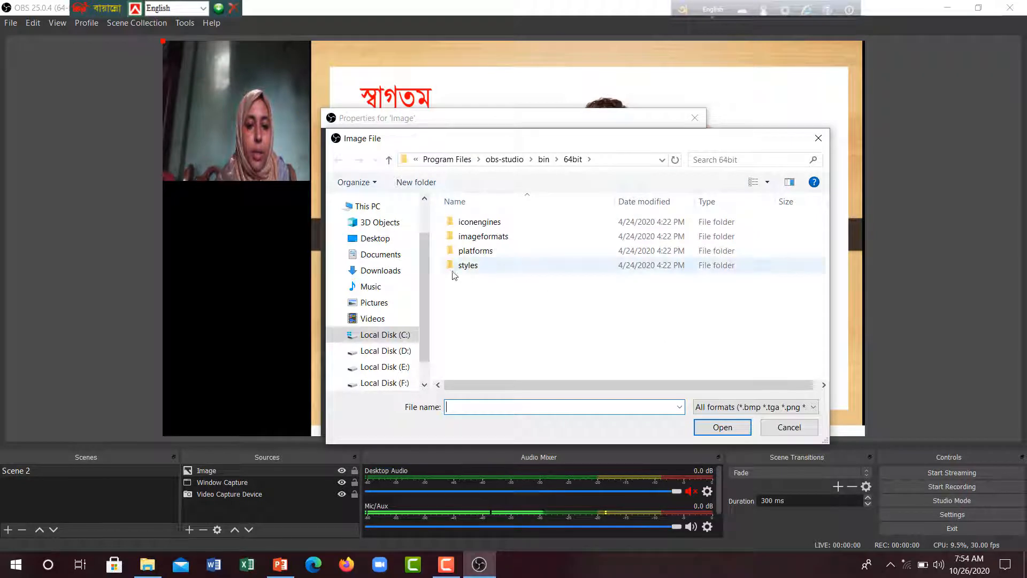
pyautogui.click(396, 306)
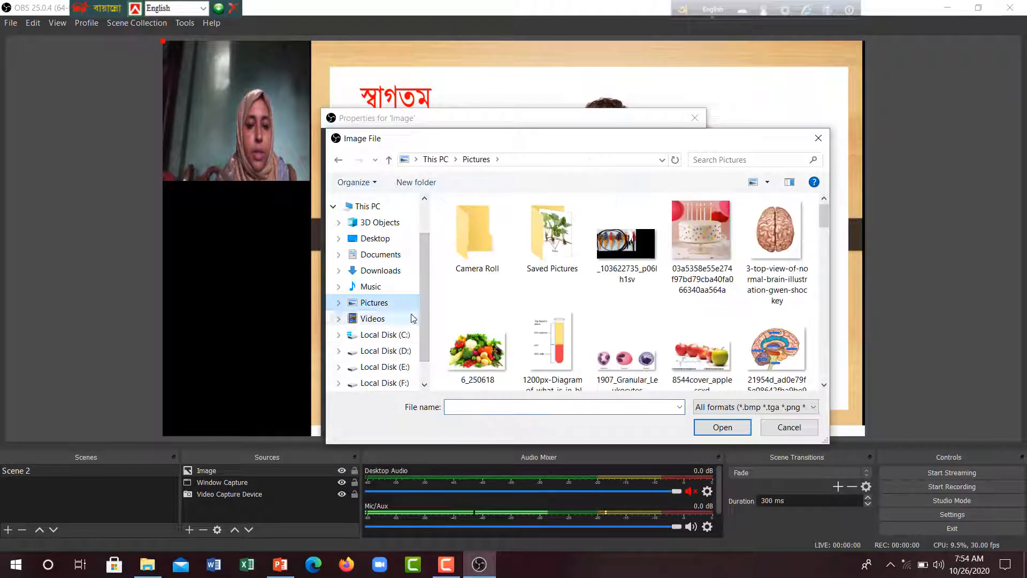
pyautogui.scroll(-2, 650, 316)
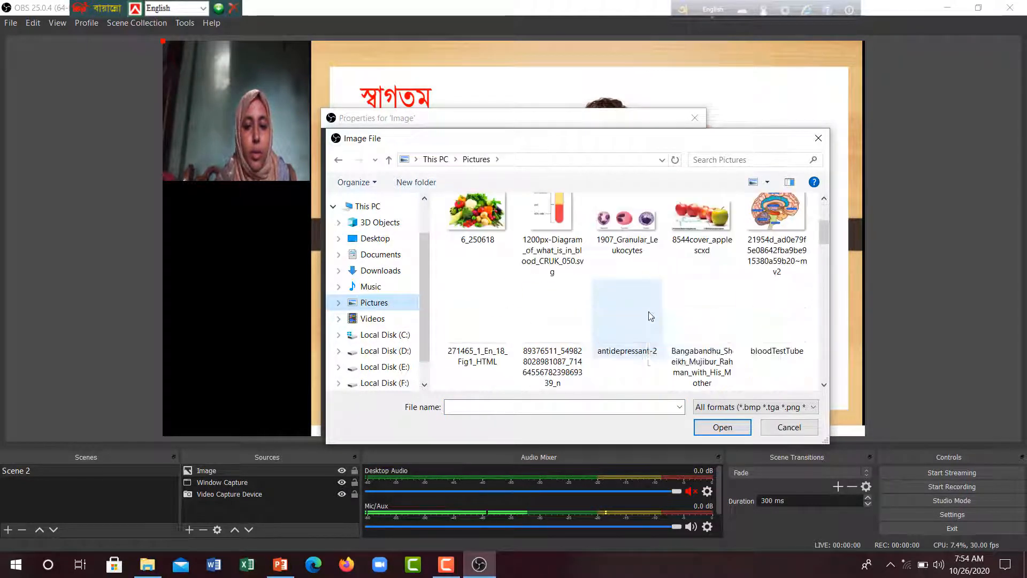
pyautogui.scroll(3, 642, 319)
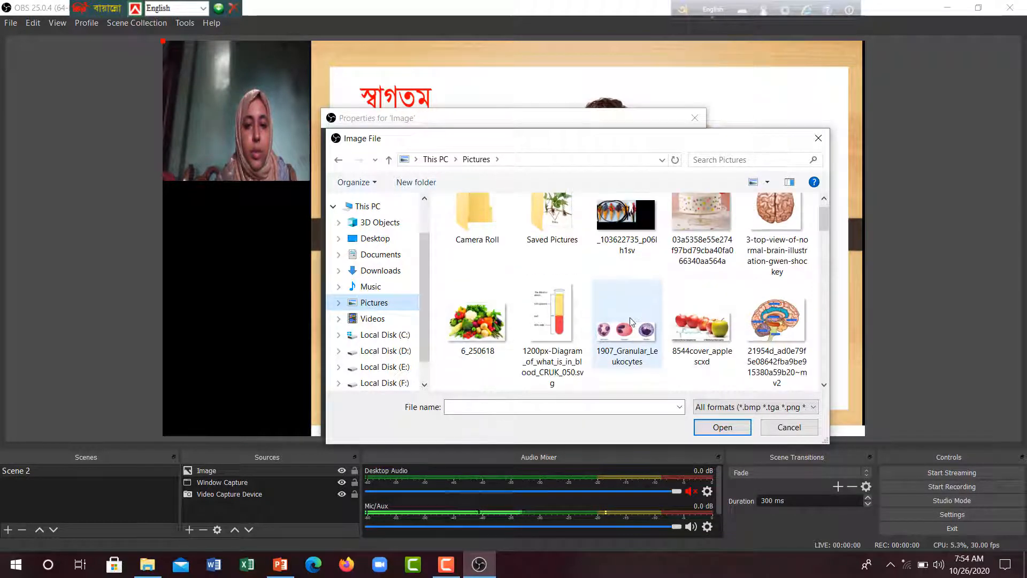
pyautogui.scroll(-1, 706, 328)
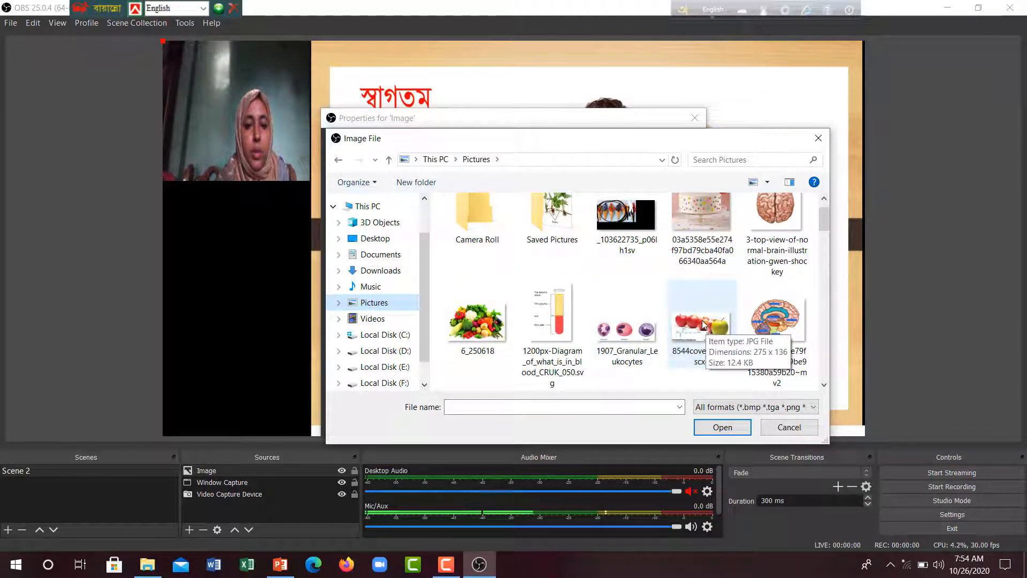
pyautogui.scroll(-3, 704, 324)
pyautogui.click(767, 219)
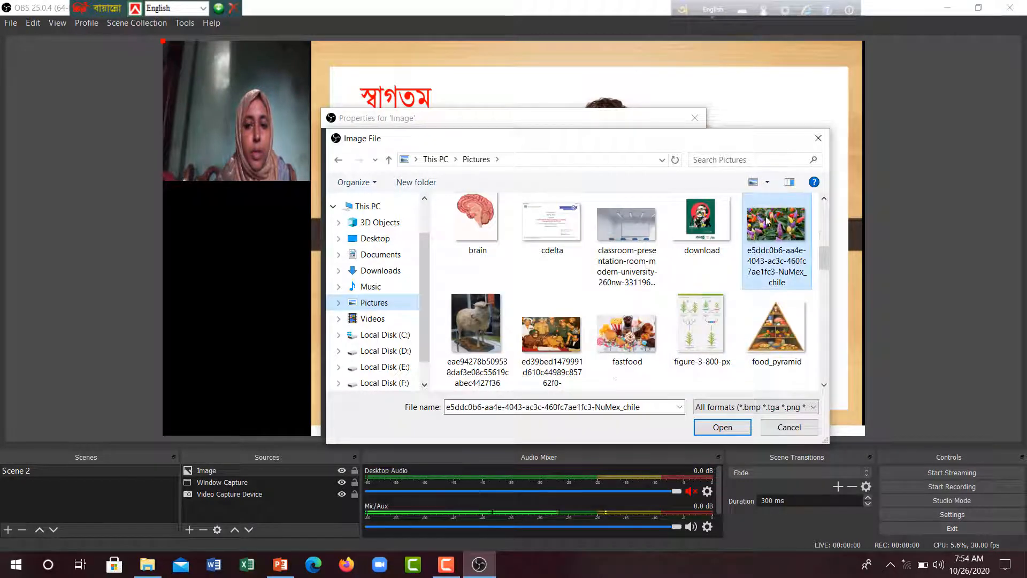
pyautogui.click(736, 427)
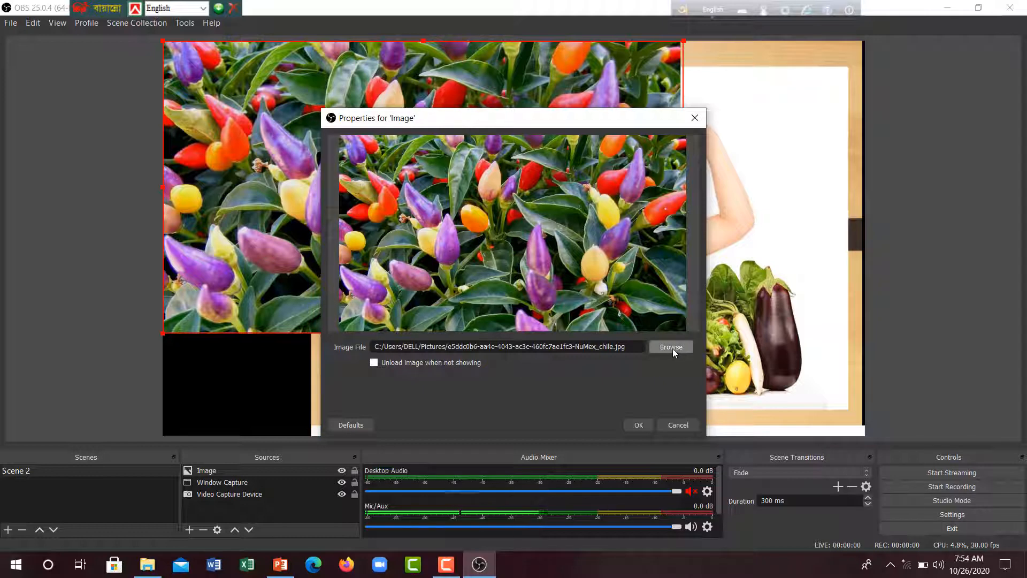
pyautogui.click(640, 424)
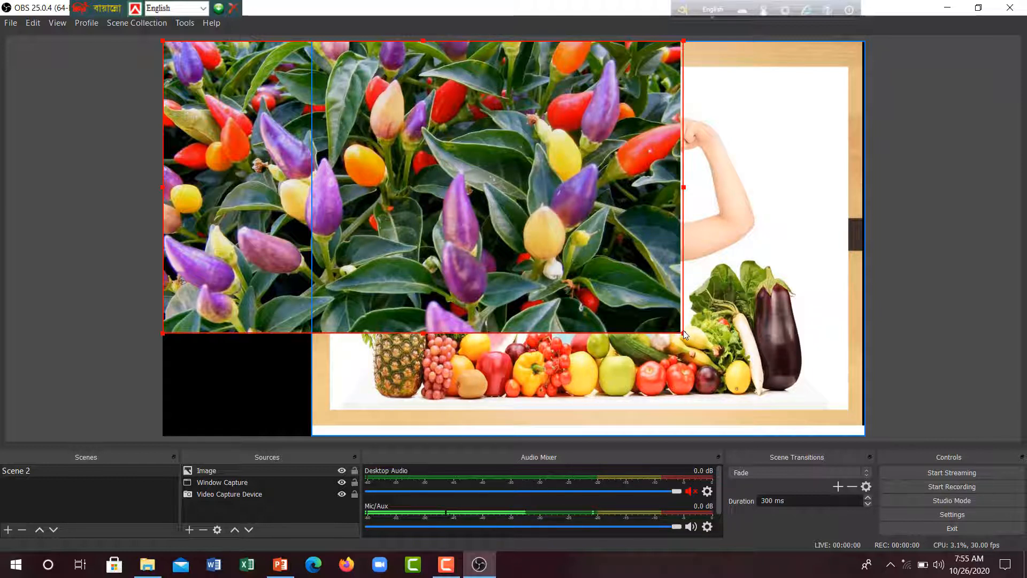
# Step: Shrink the chili image into a narrow upright shape and move it to the empty strip under the webcam
pyautogui.moveTo(684, 331); pyautogui.dragTo(783, 390)
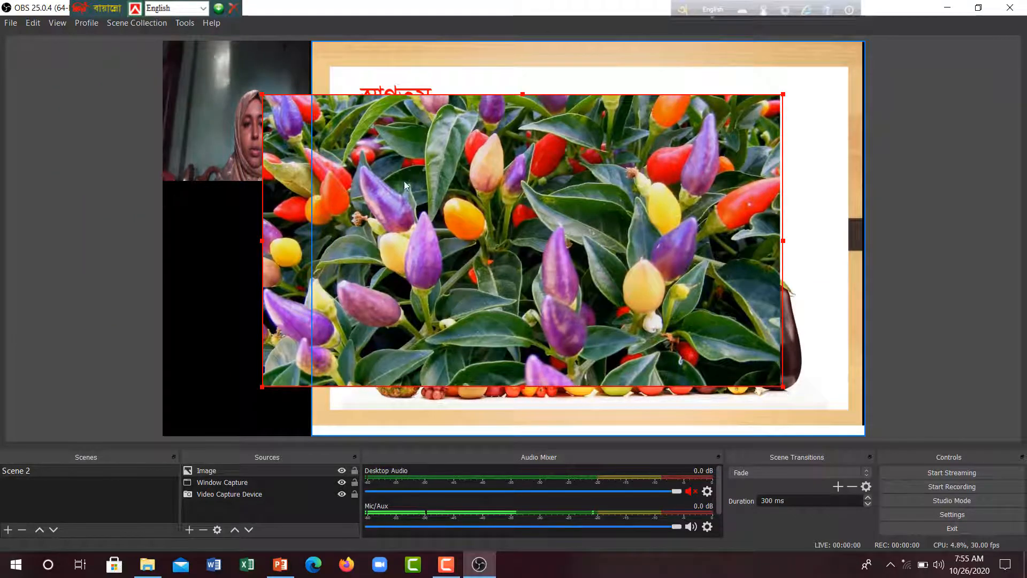
pyautogui.moveTo(262, 96); pyautogui.dragTo(649, 142)
pyautogui.moveTo(686, 242); pyautogui.dragTo(208, 260)
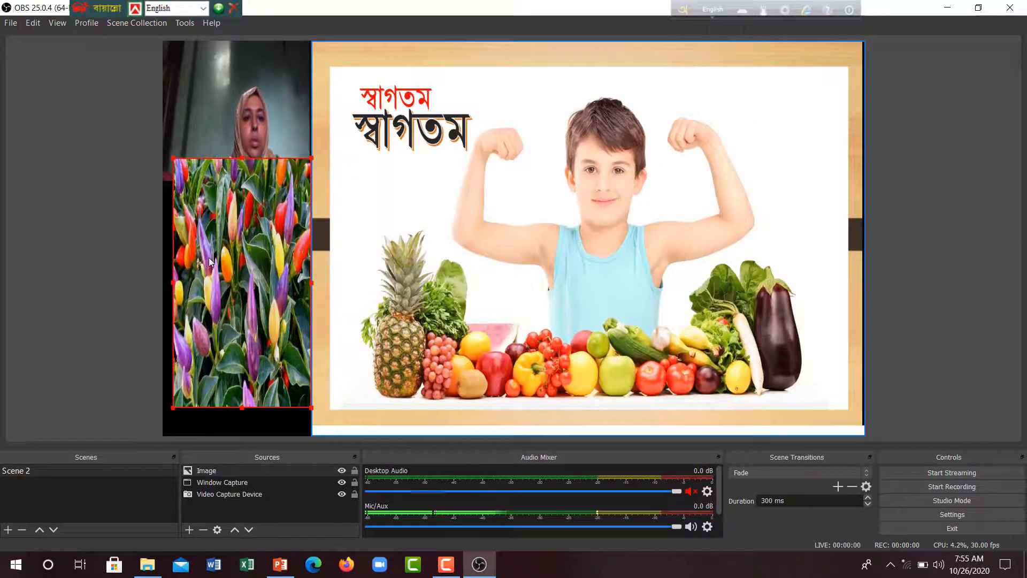
pyautogui.click(444, 566)
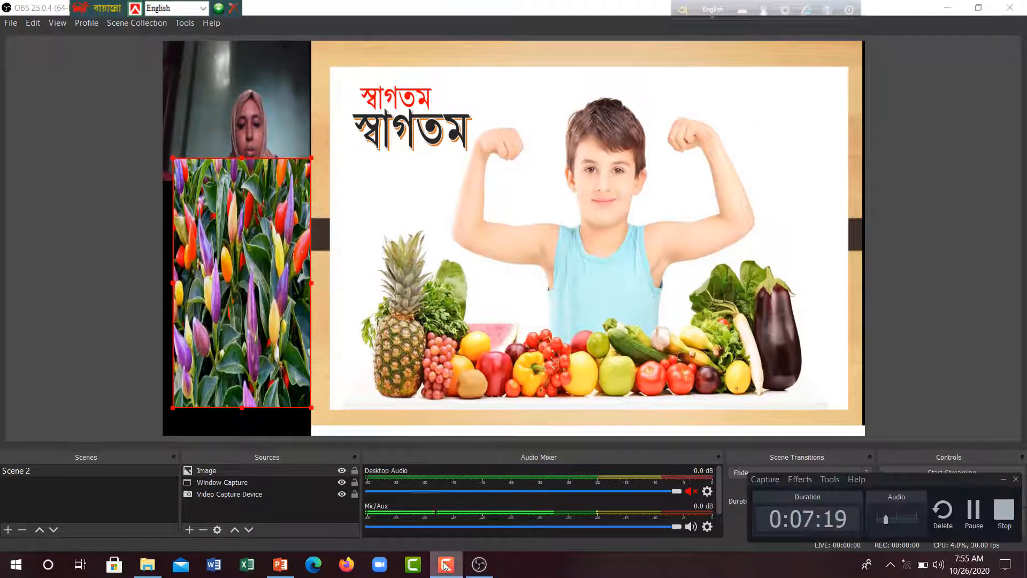
pyautogui.click(970, 535)
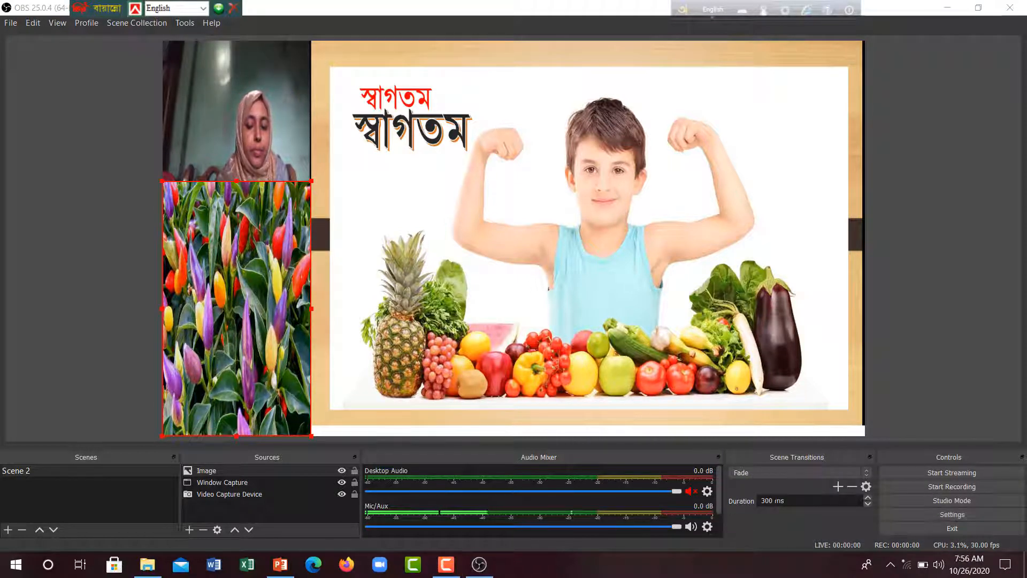
pyautogui.click(458, 571)
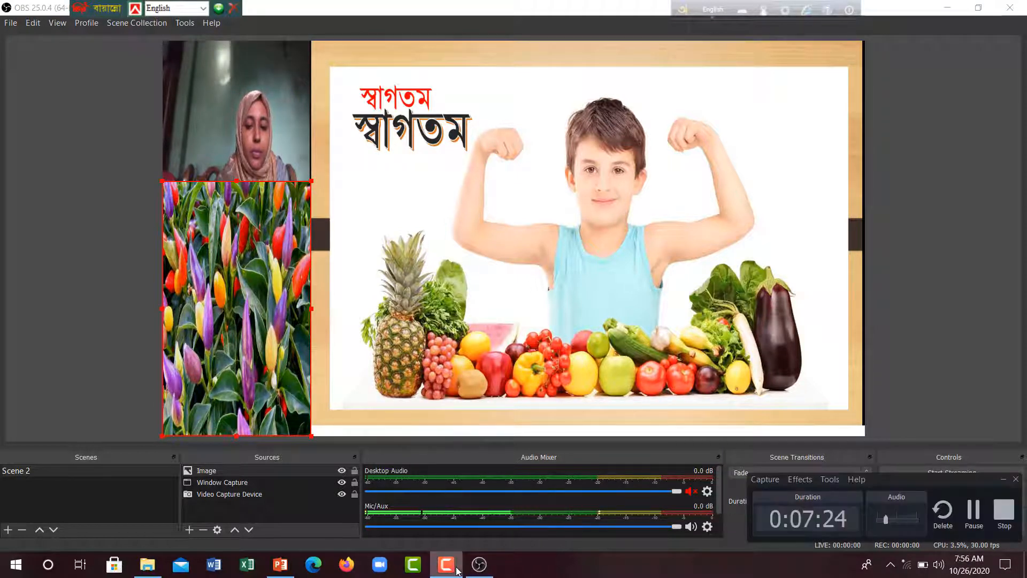
pyautogui.click(458, 571)
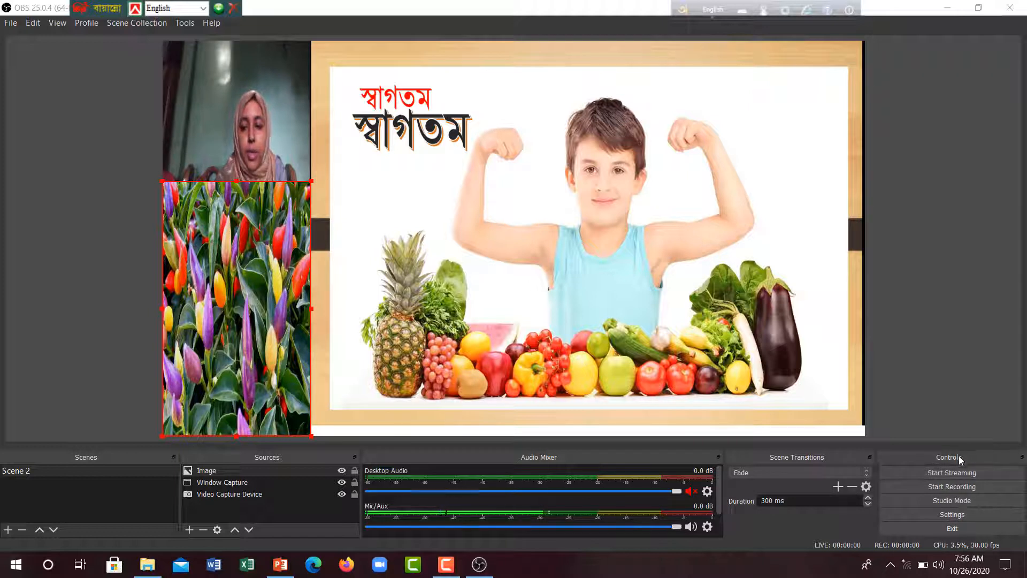
# Step: Start recording the scene and switch to the PowerPoint slide show window
pyautogui.click(966, 484)
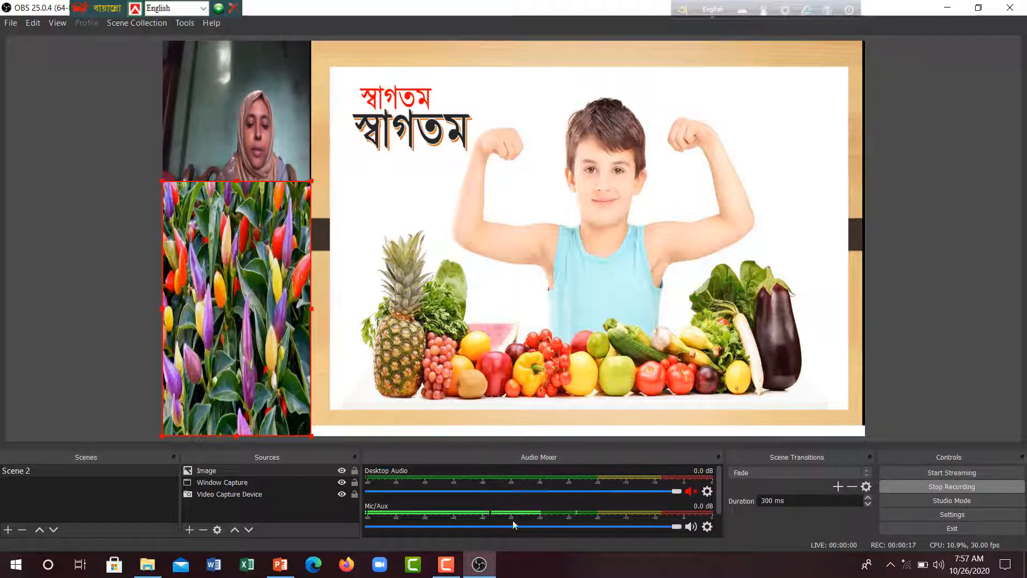
pyautogui.moveTo(282, 575)
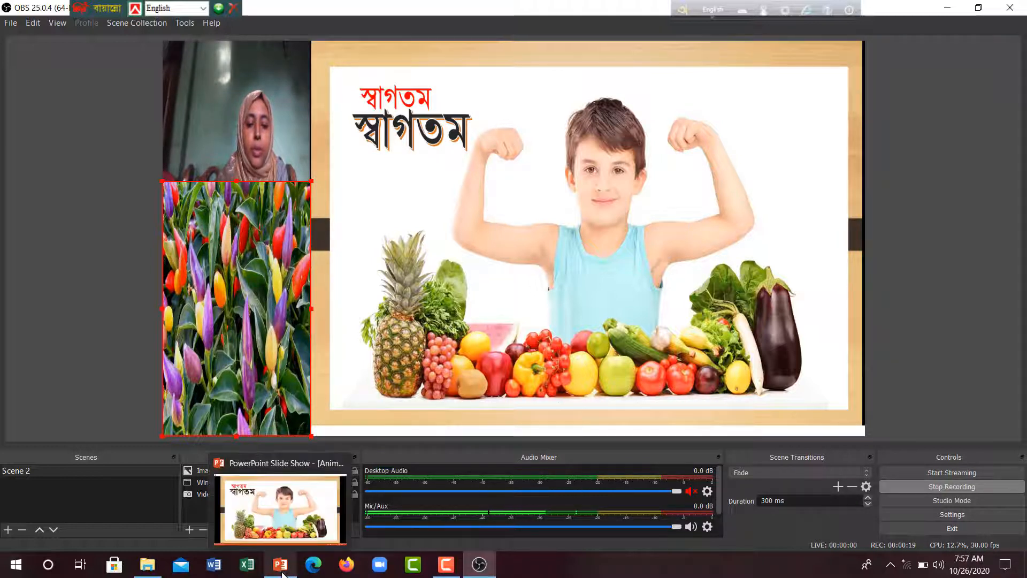
pyautogui.click(282, 574)
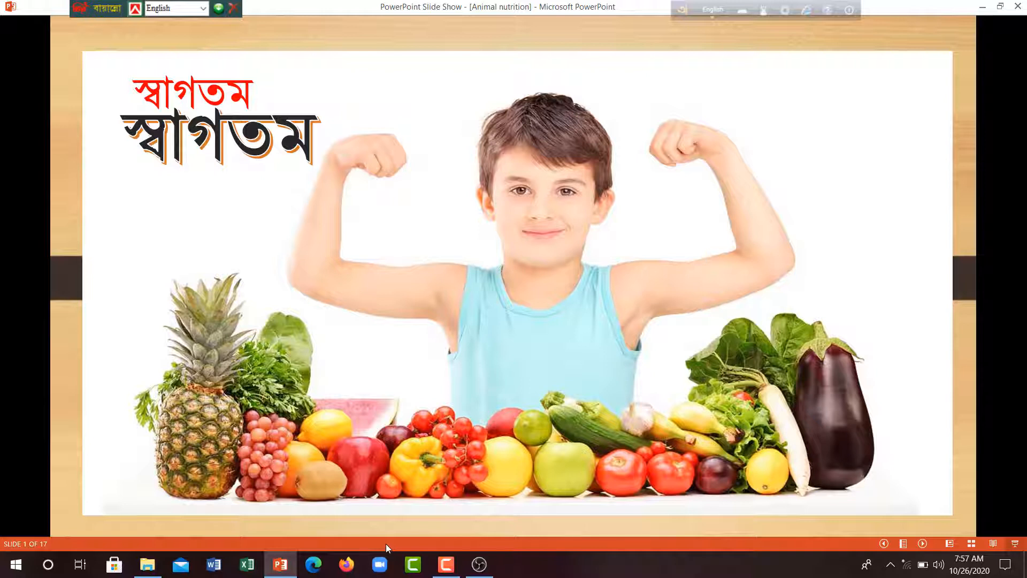
# Step: Present the slide show by revealing the food pictures on slide 2 and advancing to the খাদ্য slide
pyautogui.press('Right')
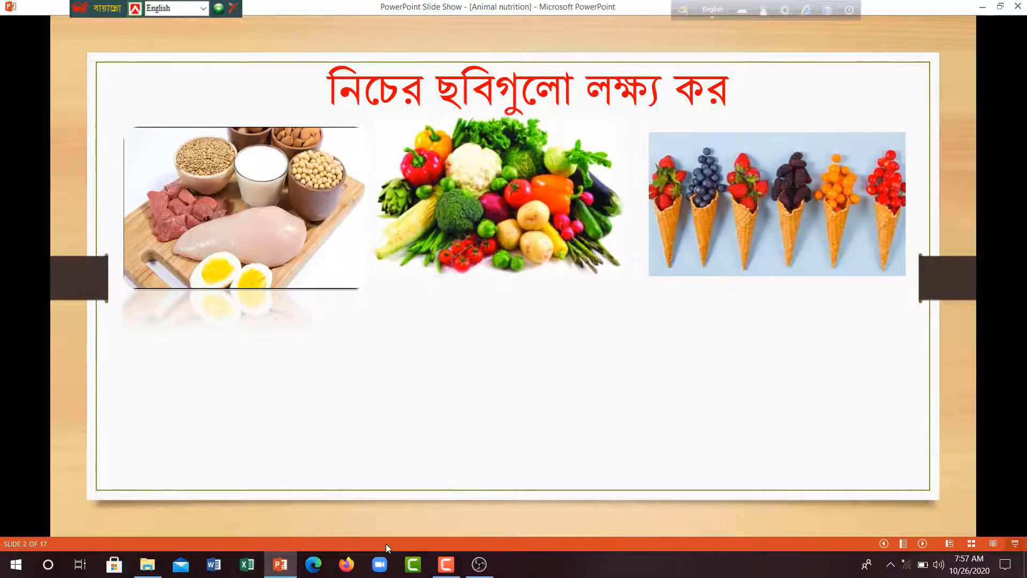
pyautogui.press('Right')
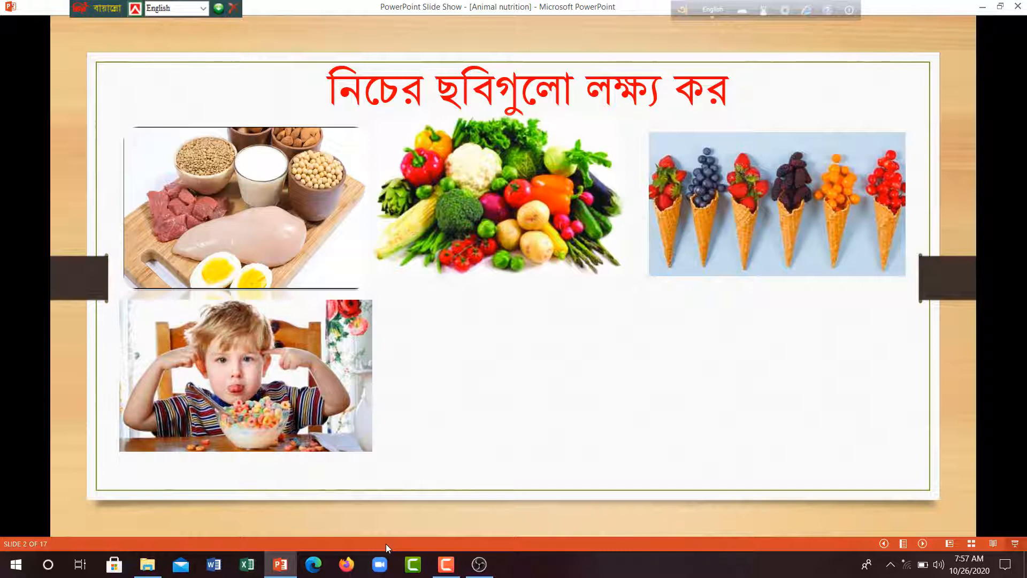
pyautogui.press('Right')
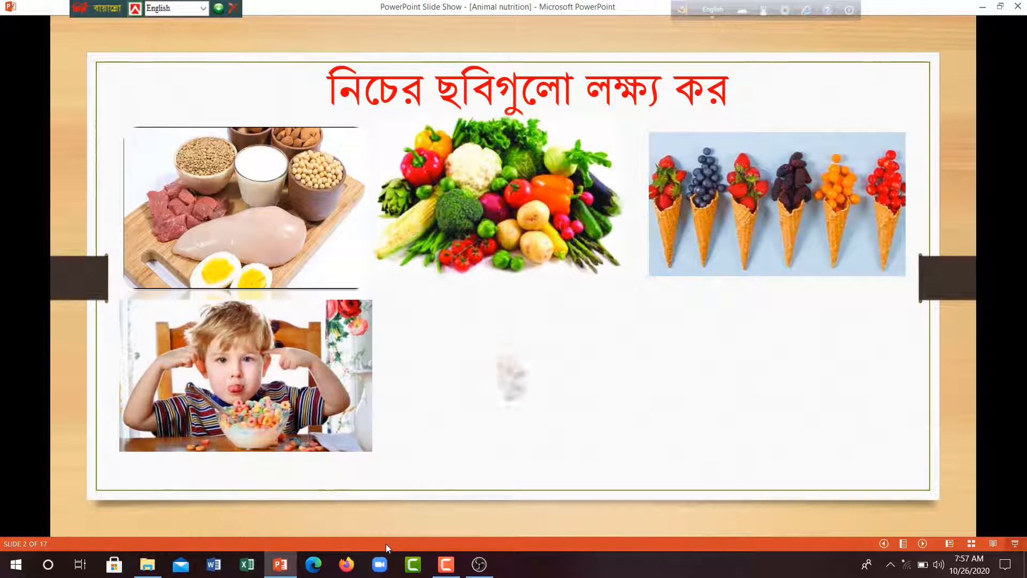
pyautogui.press('Right')
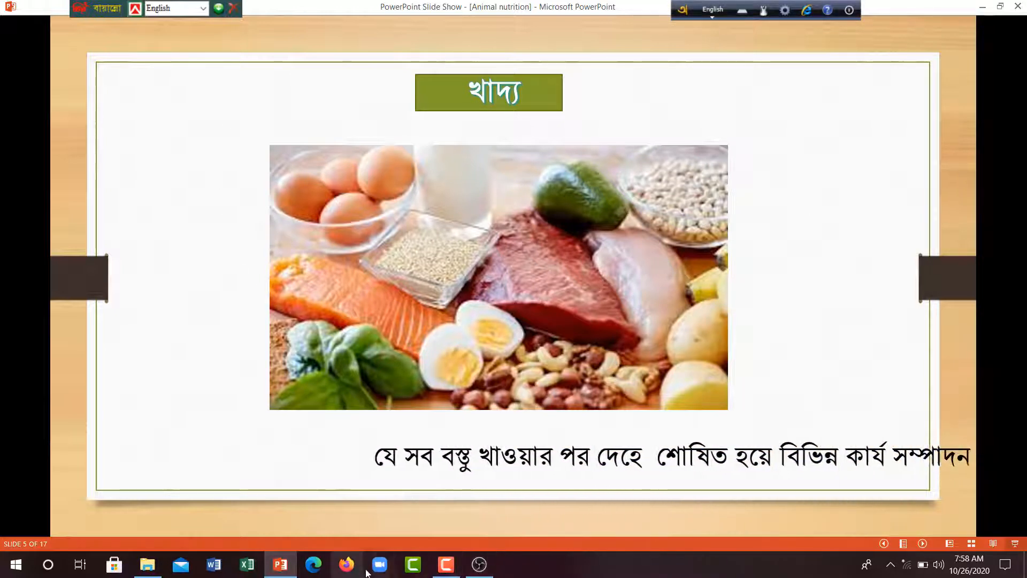
# Step: Switch back to OBS Studio, stop the recording and open the folder of saved recordings
pyautogui.click(480, 565)
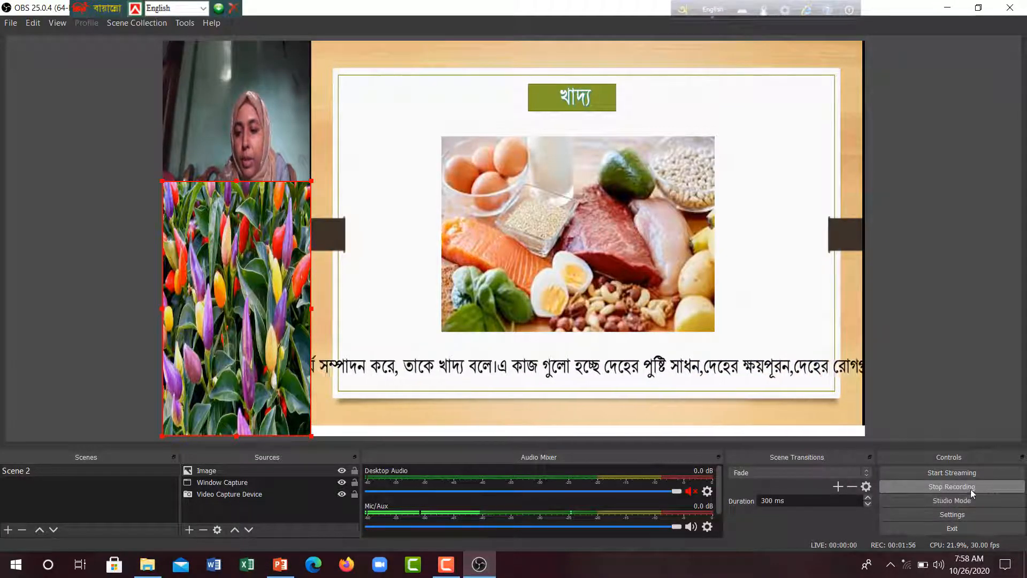
pyautogui.click(958, 483)
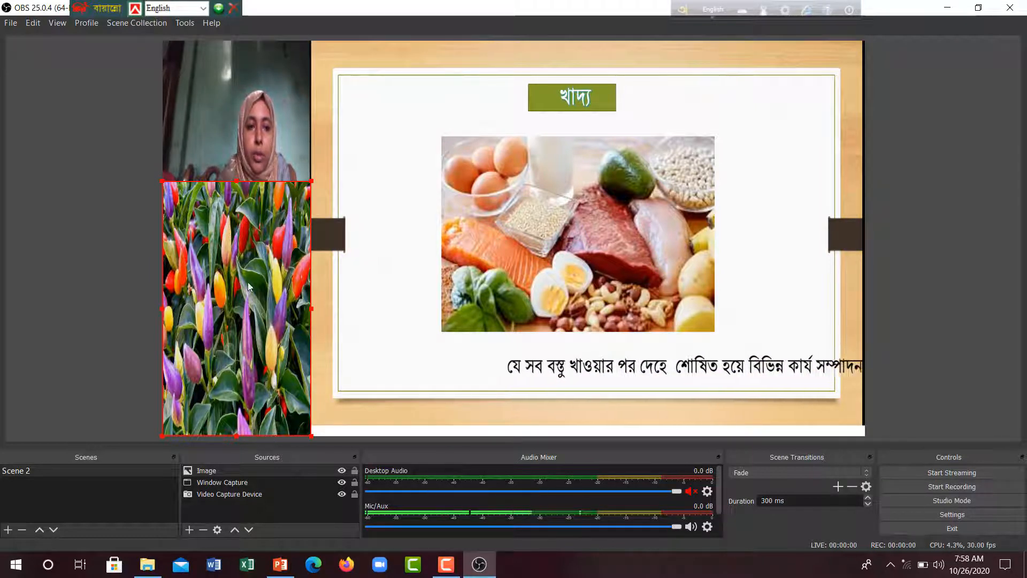
pyautogui.click(13, 25)
pyautogui.moveTo(31, 24)
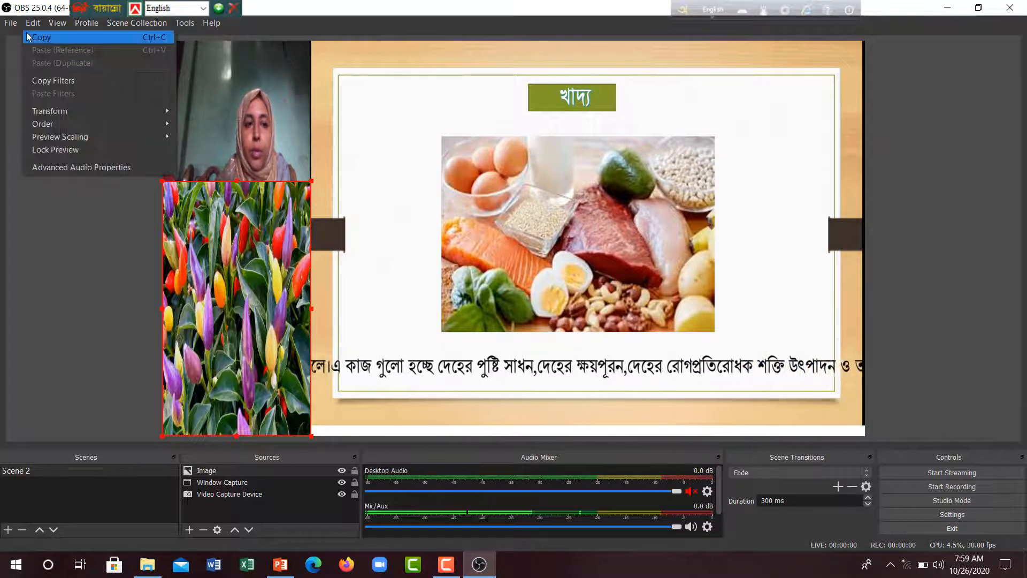
pyautogui.click(13, 37)
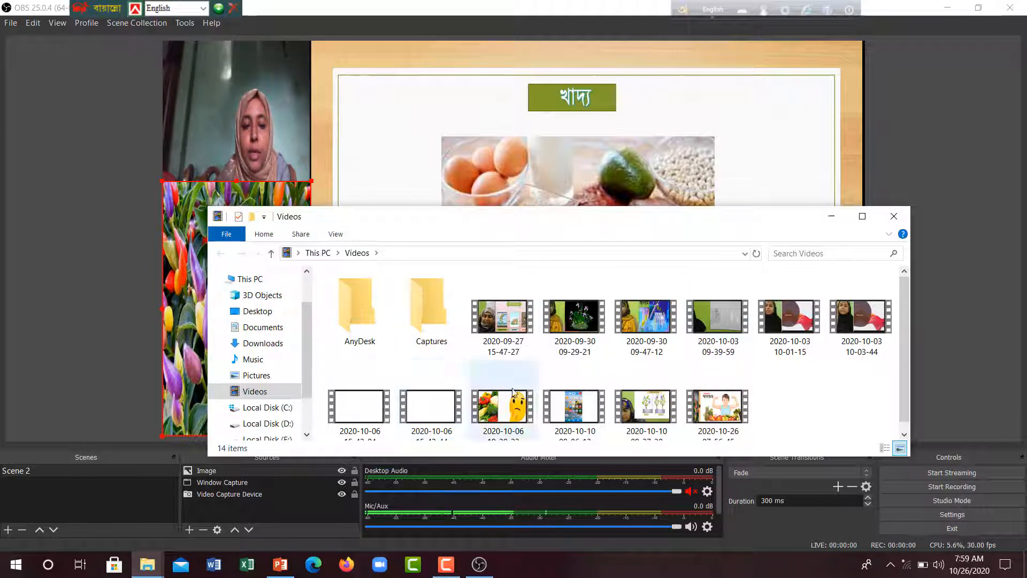
pyautogui.click(715, 407)
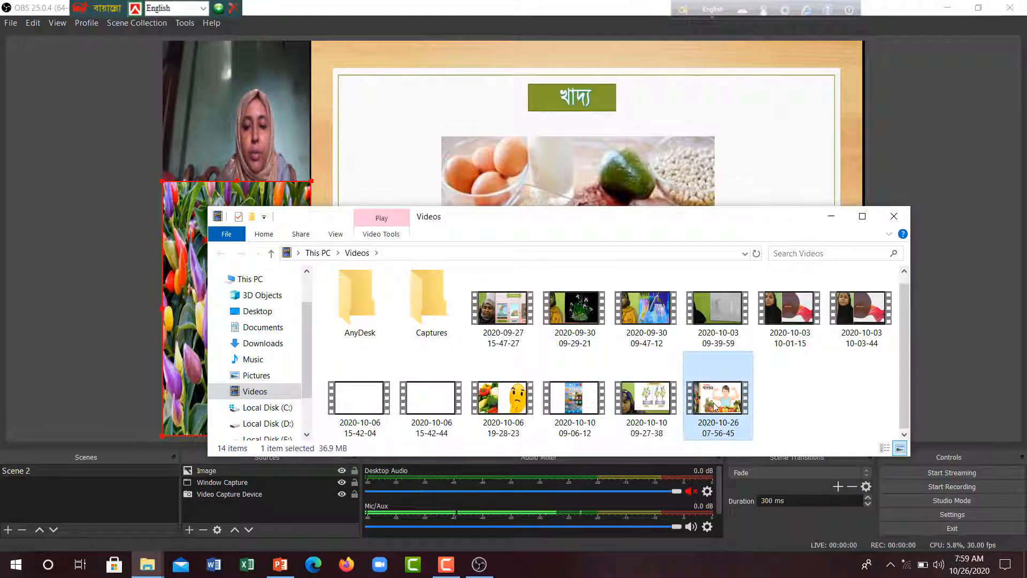
pyautogui.doubleClick(716, 406)
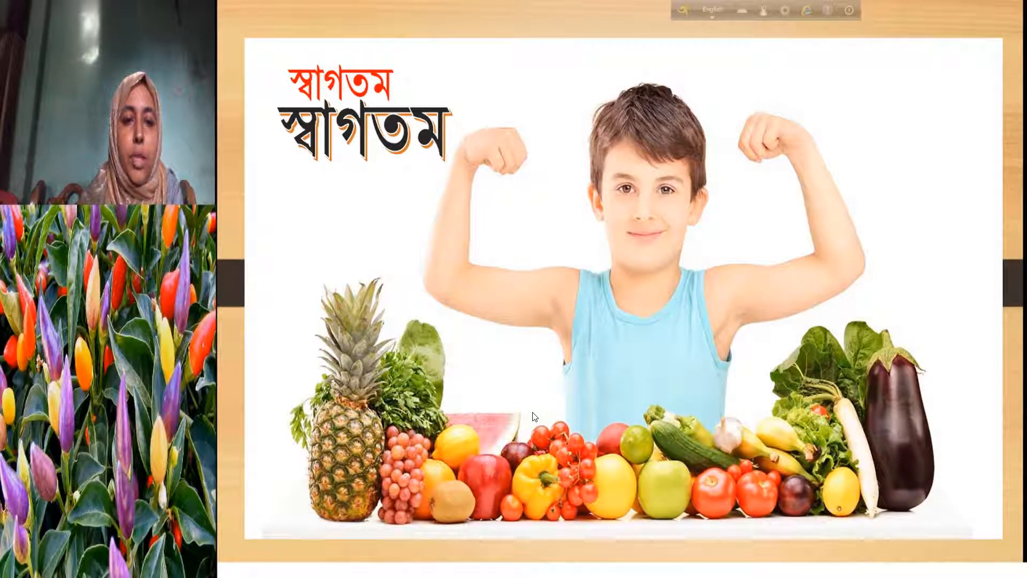
pyautogui.moveTo(604, 438)
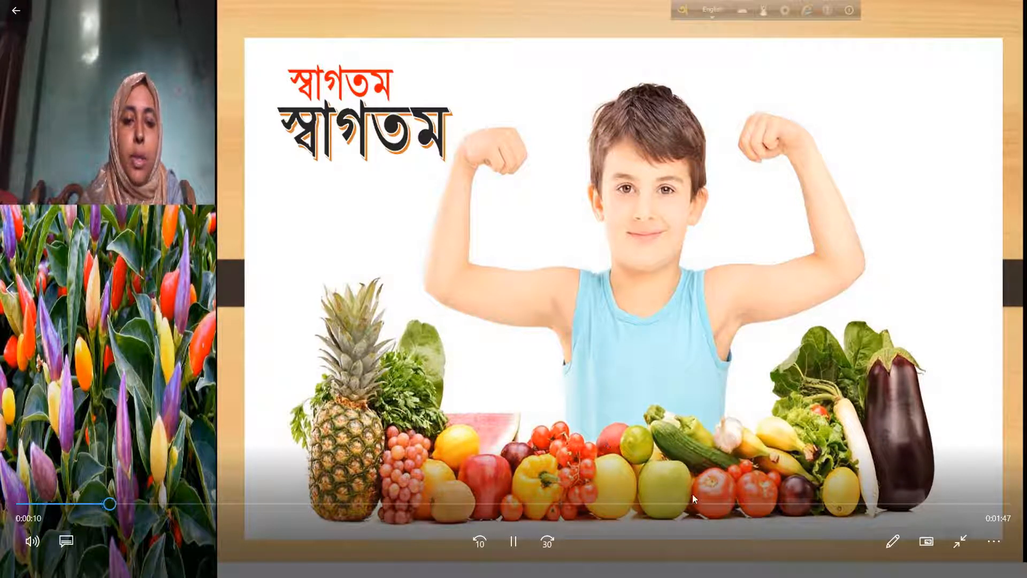